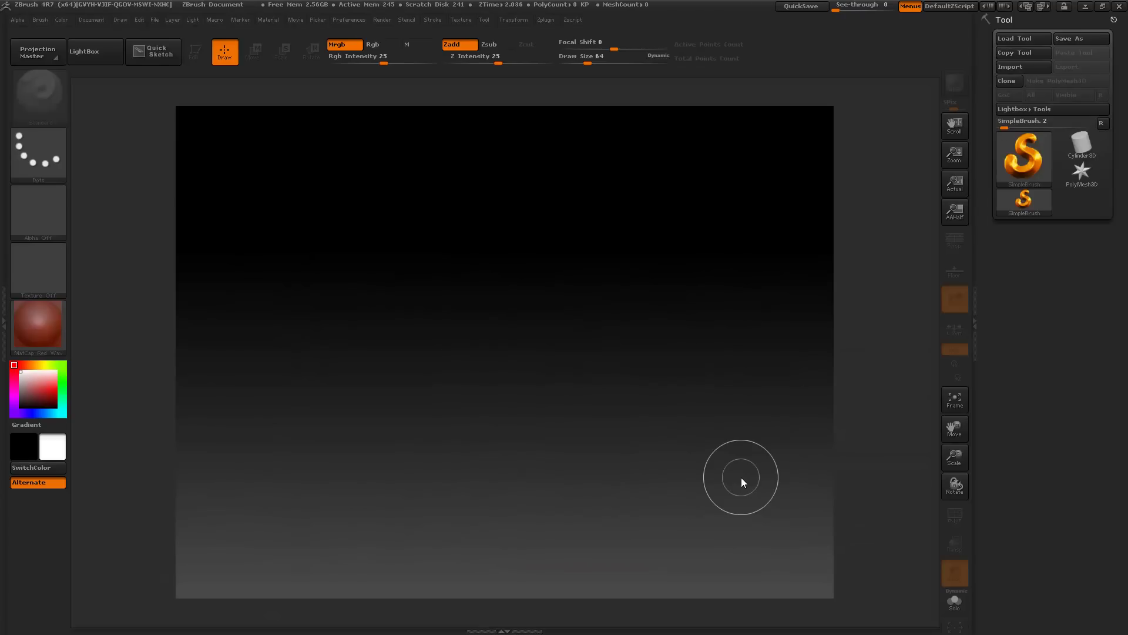
- Load the 2DTO3D.zsc ZScript from the Project files in LightBox
left_click(101, 58)
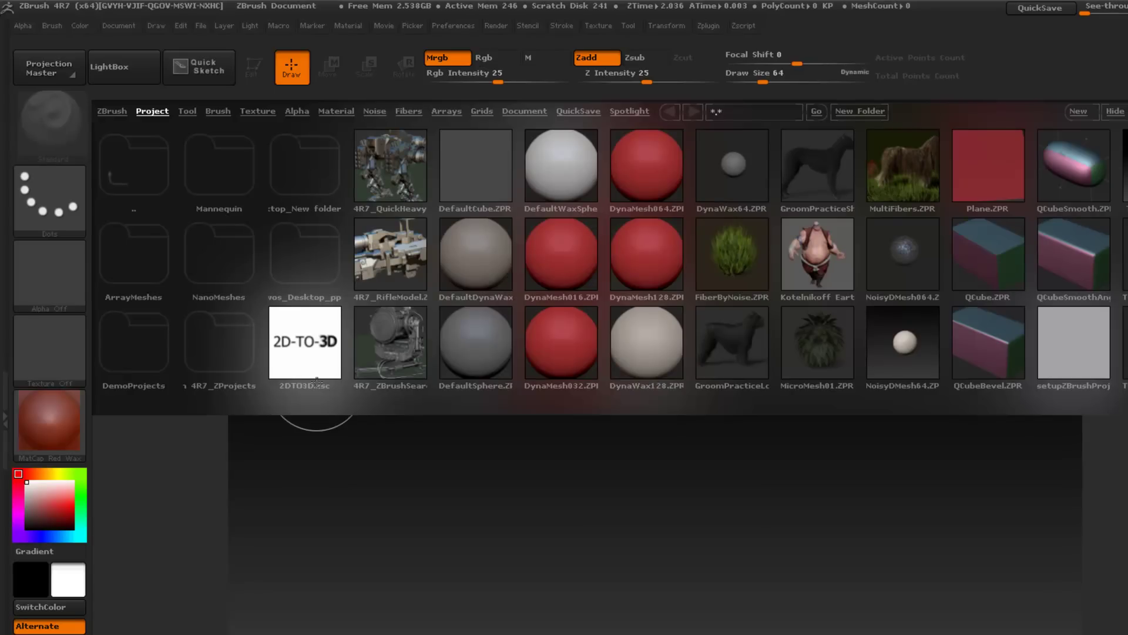
left_click_drag(689, 273, 588, 272)
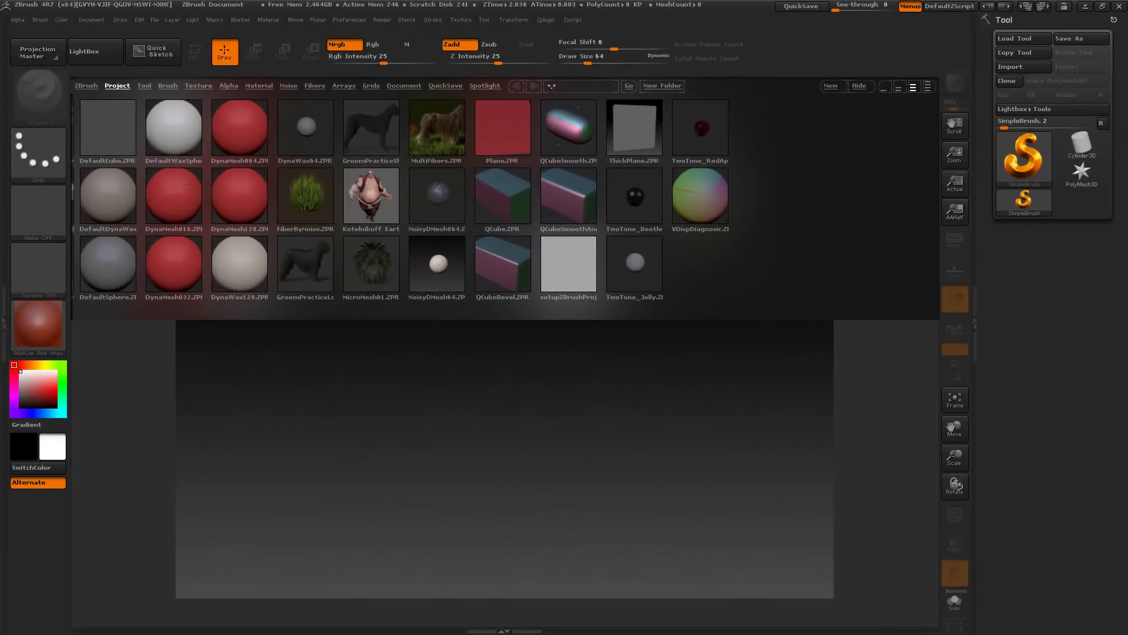
left_click_drag(164, 167, 234, 254)
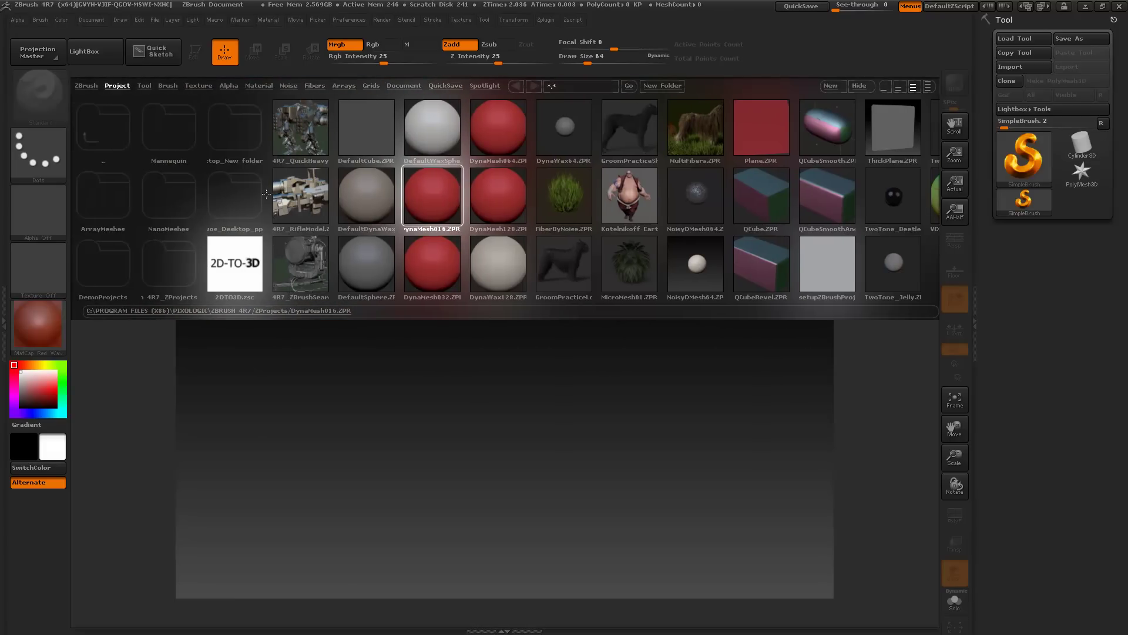
double_click(234, 254)
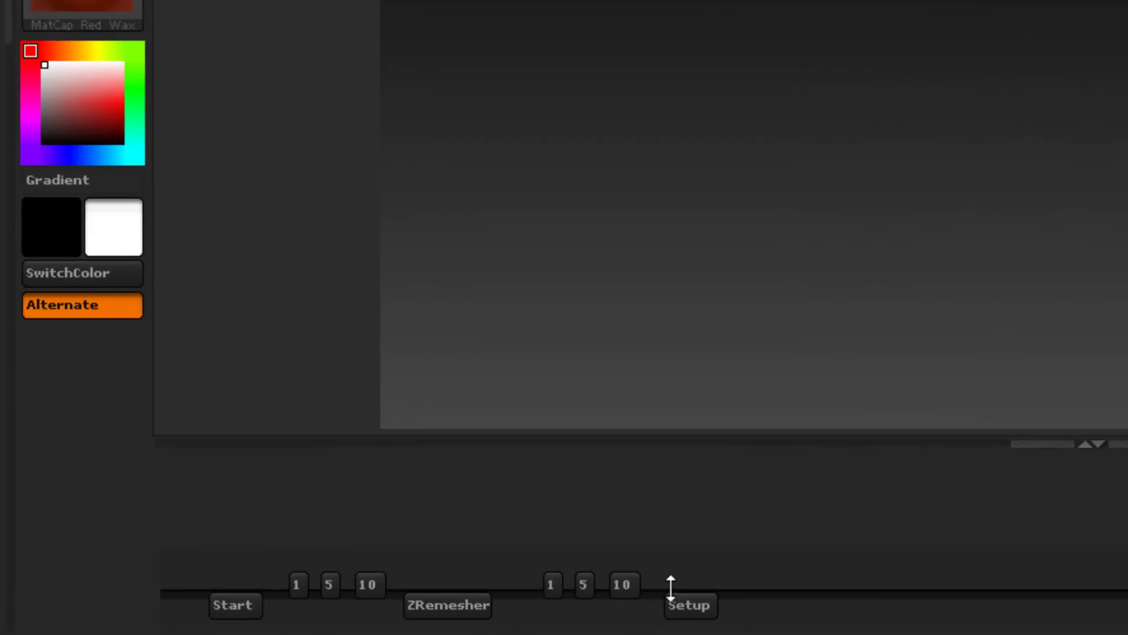
left_click_drag(763, 563, 774, 499)
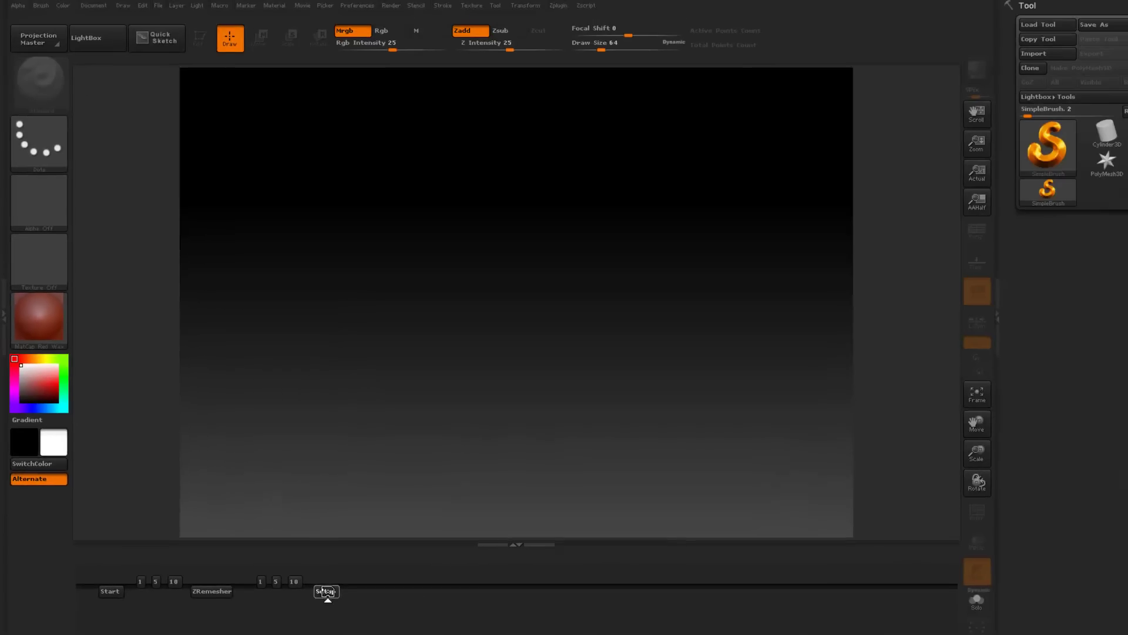
- Load the script's starter plane and import CHESS.PSD as the active alpha
left_click(327, 591)
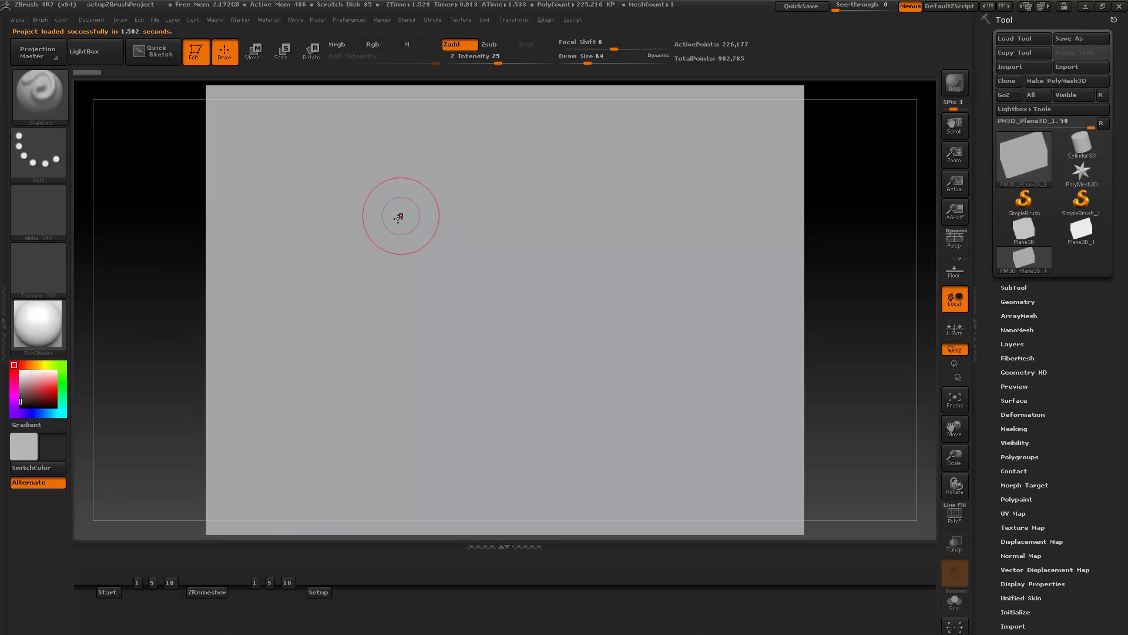
left_click(14, 21)
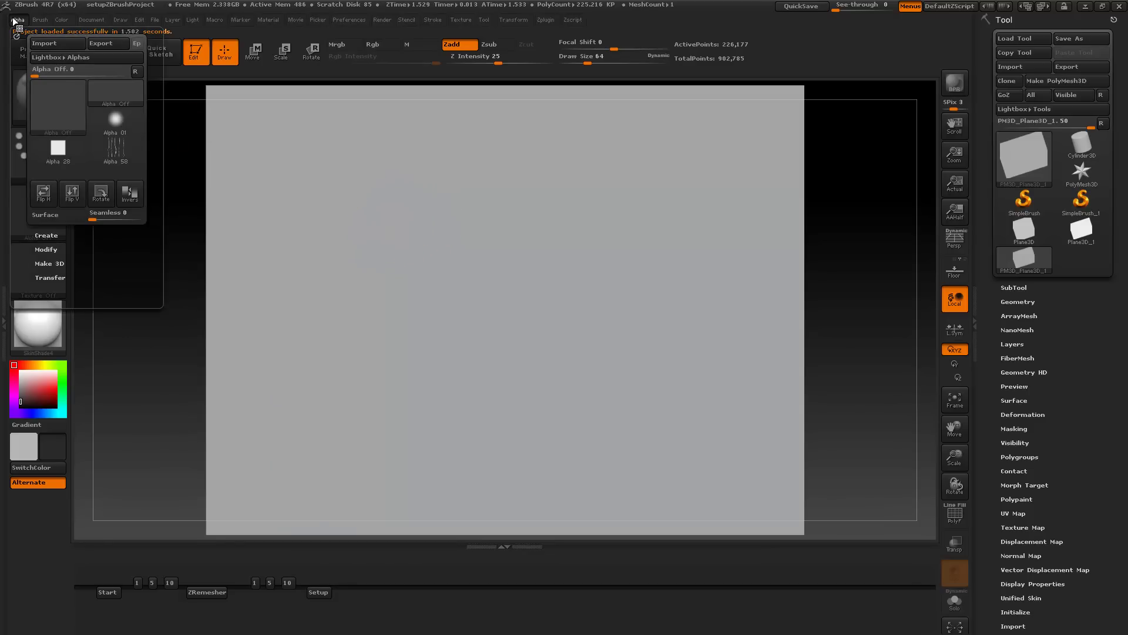
left_click(41, 44)
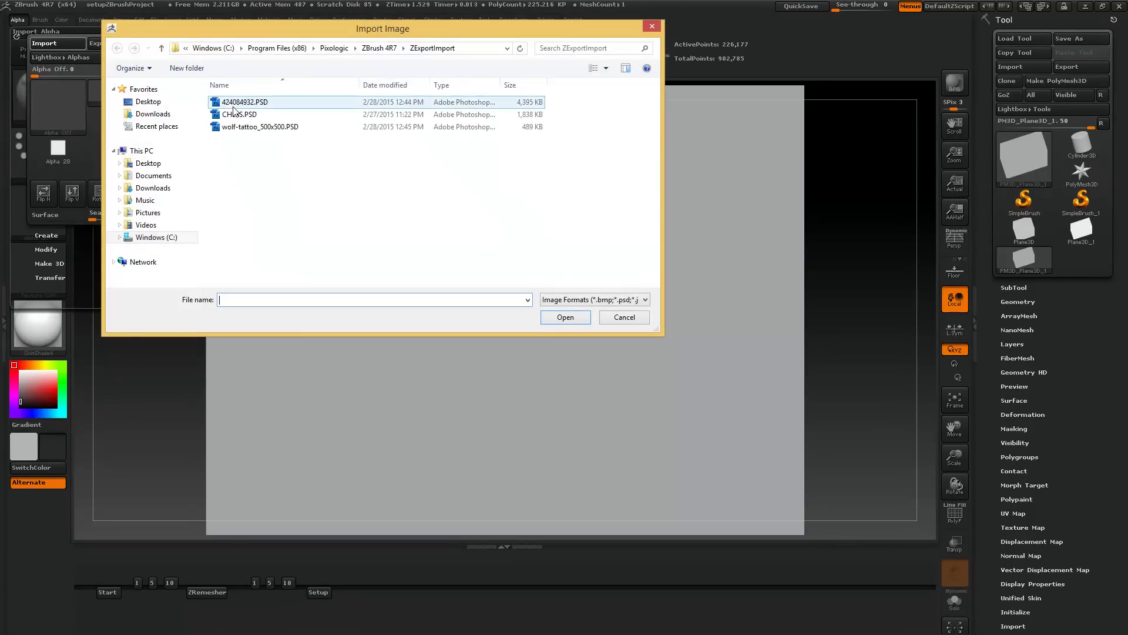
left_click(235, 115)
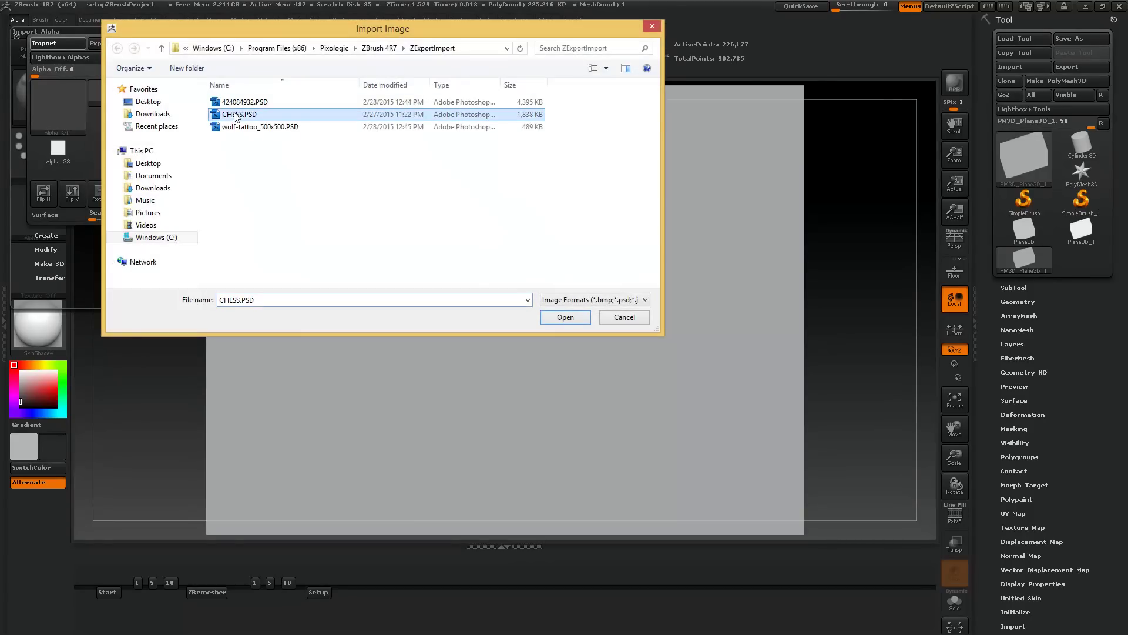
left_click(568, 318)
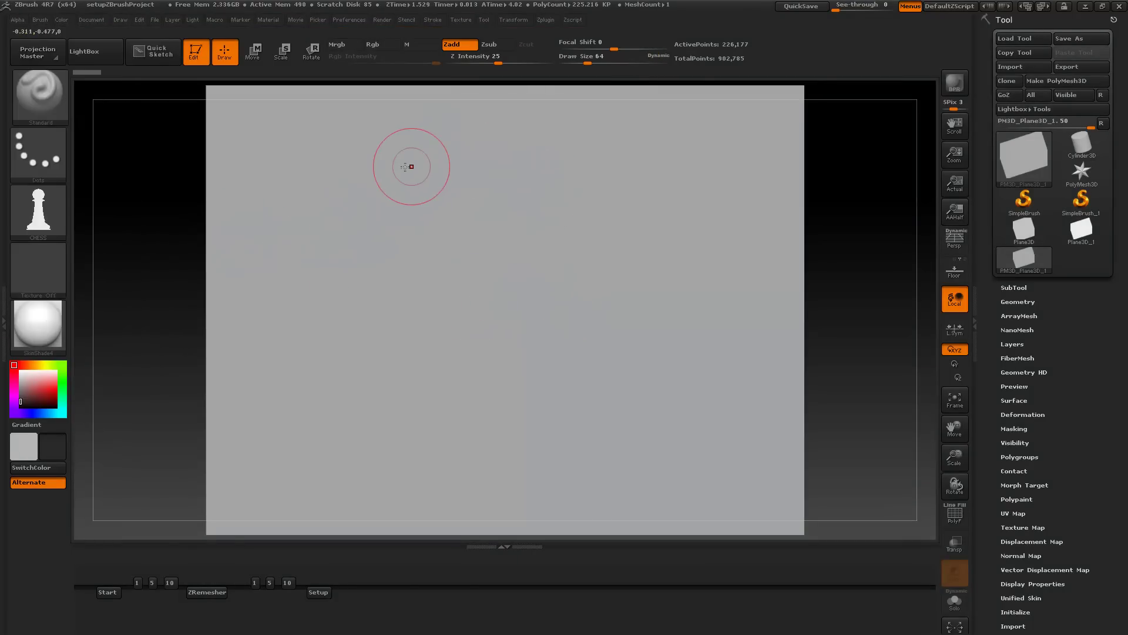
- Switch to the MaskPen brush and pick the CHESS pawn alpha
mouse_move(48, 224)
key("ctrl")
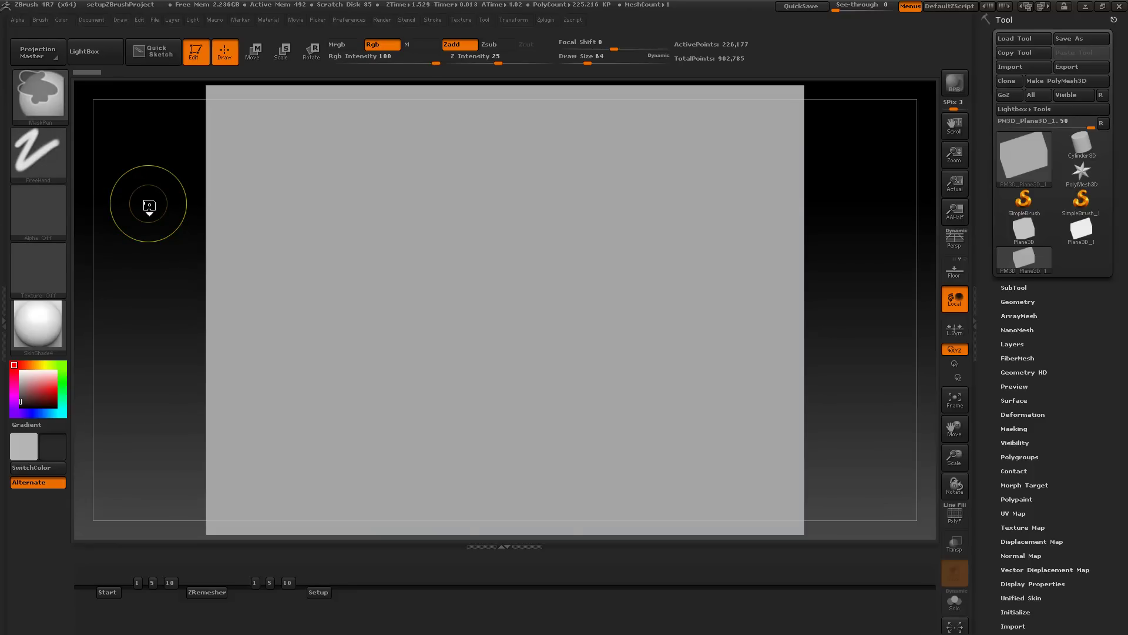
key("ctrl")
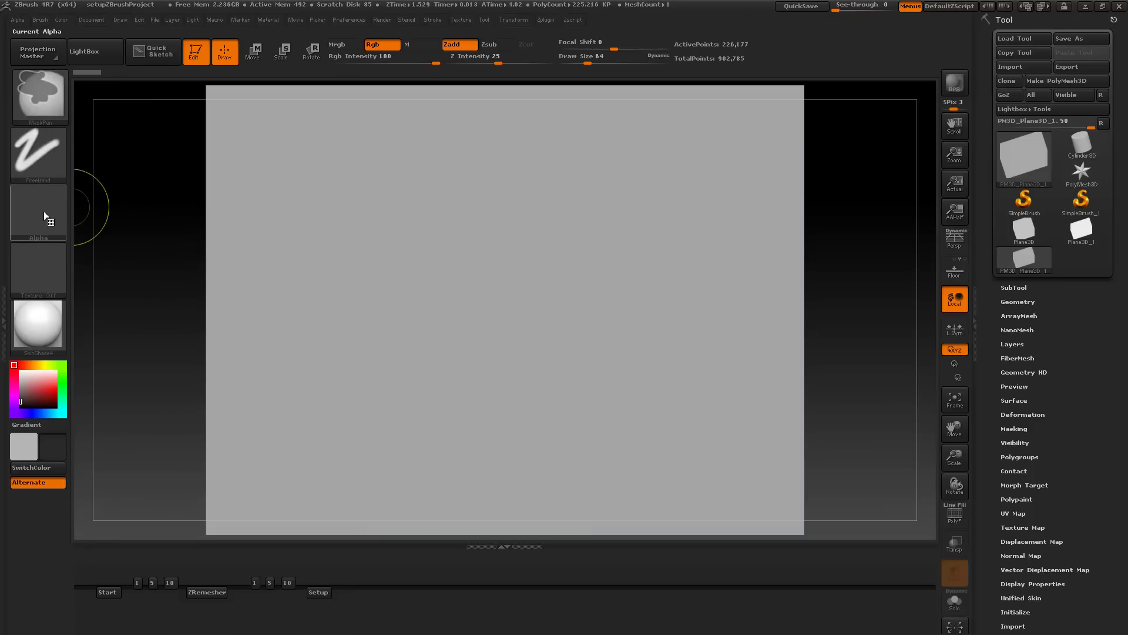
left_click(43, 210)
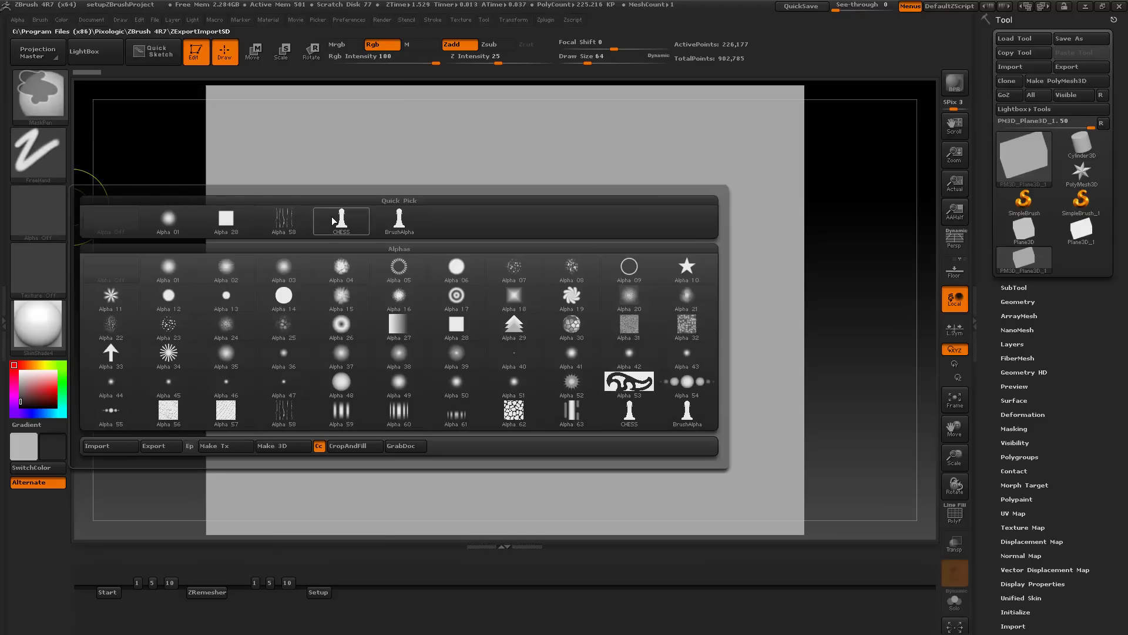
mouse_move(414, 228)
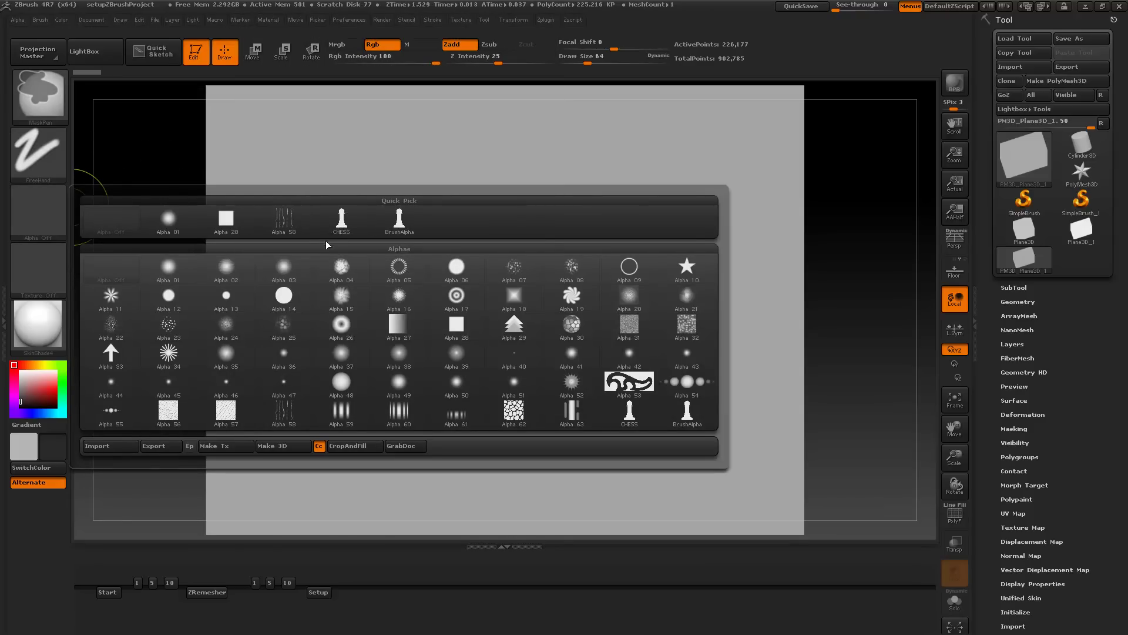
left_click(340, 223)
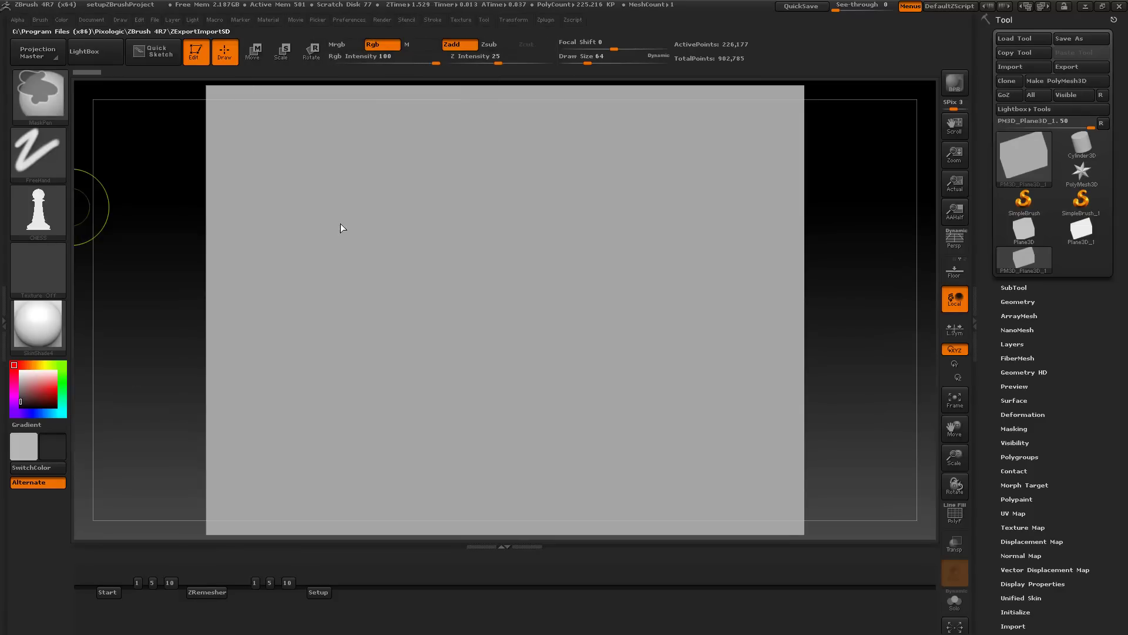
- Set the stroke type to Rect with Square proportions enabled
left_click(34, 161)
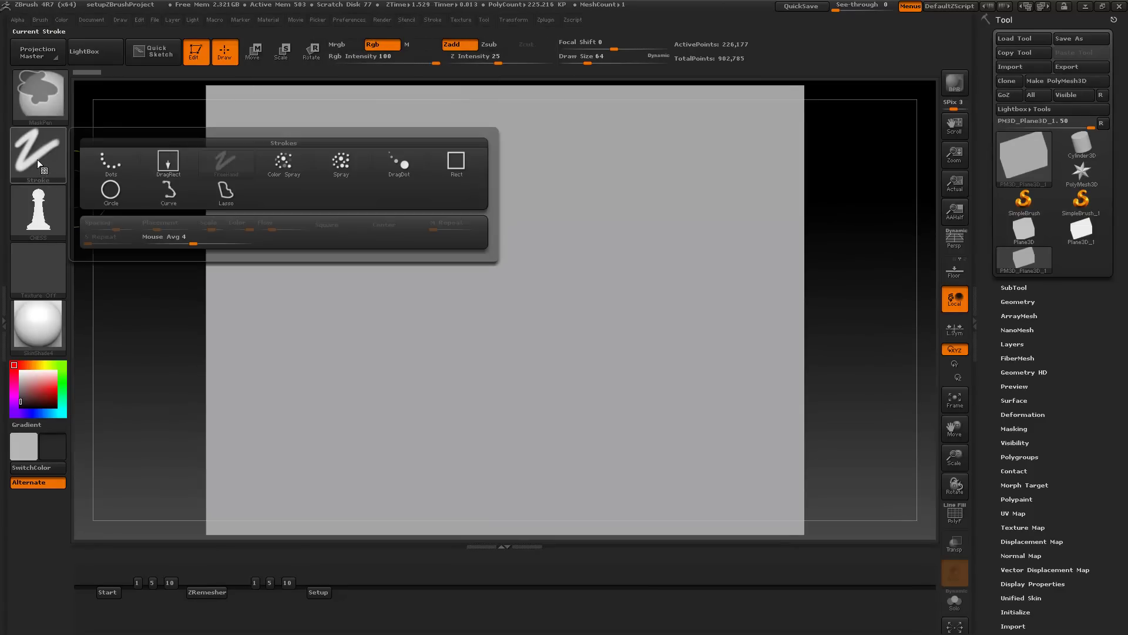
left_click(459, 168)
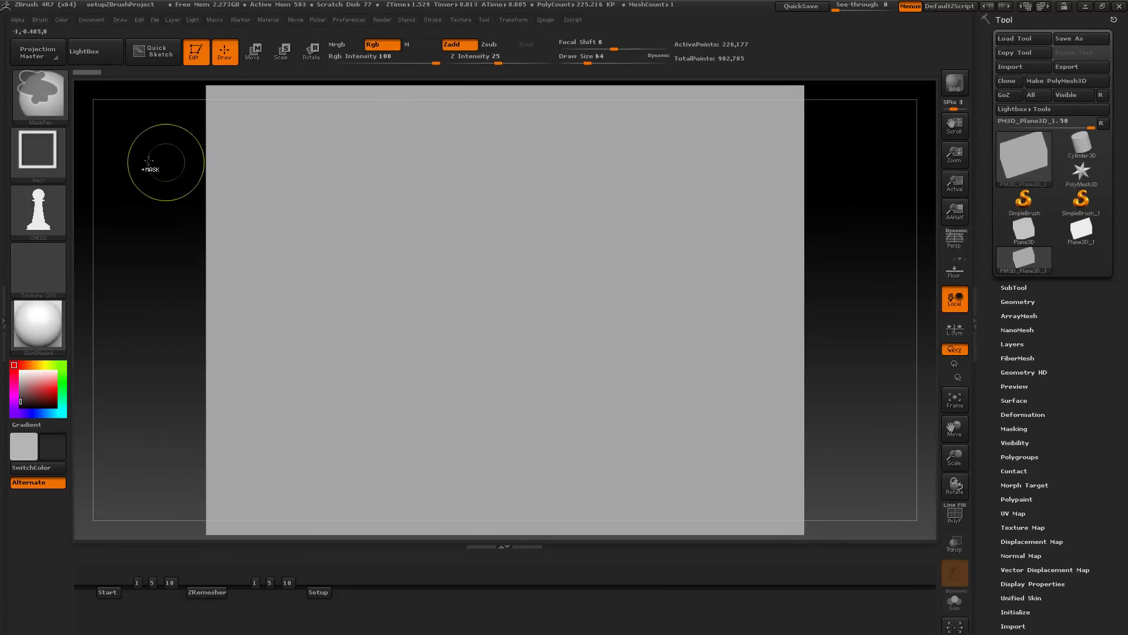
left_click(48, 154)
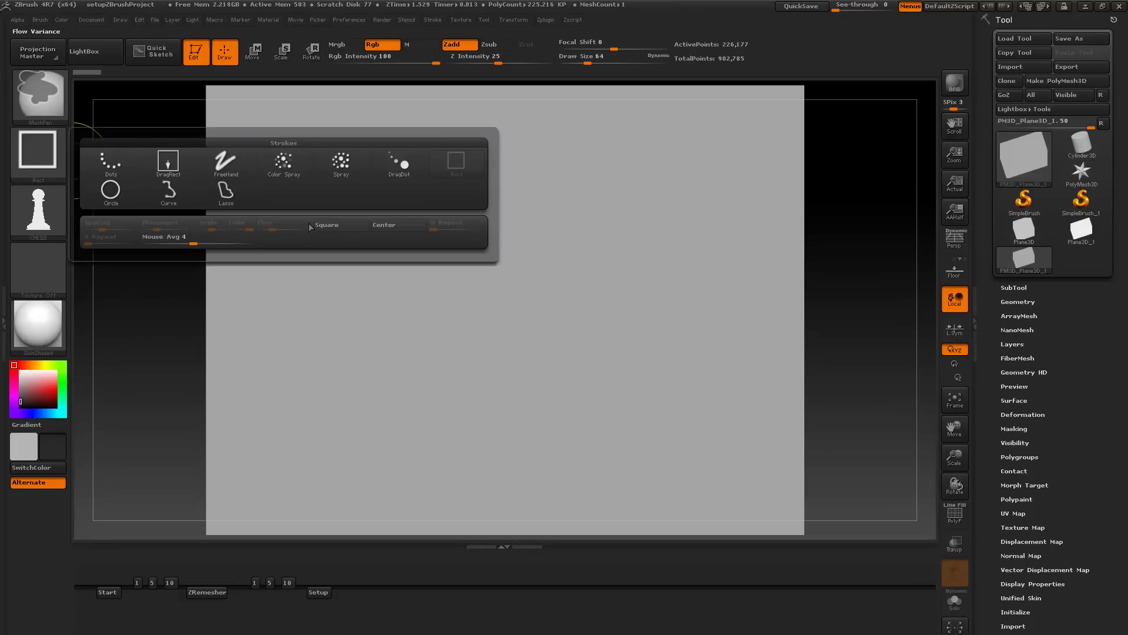
left_click(343, 227)
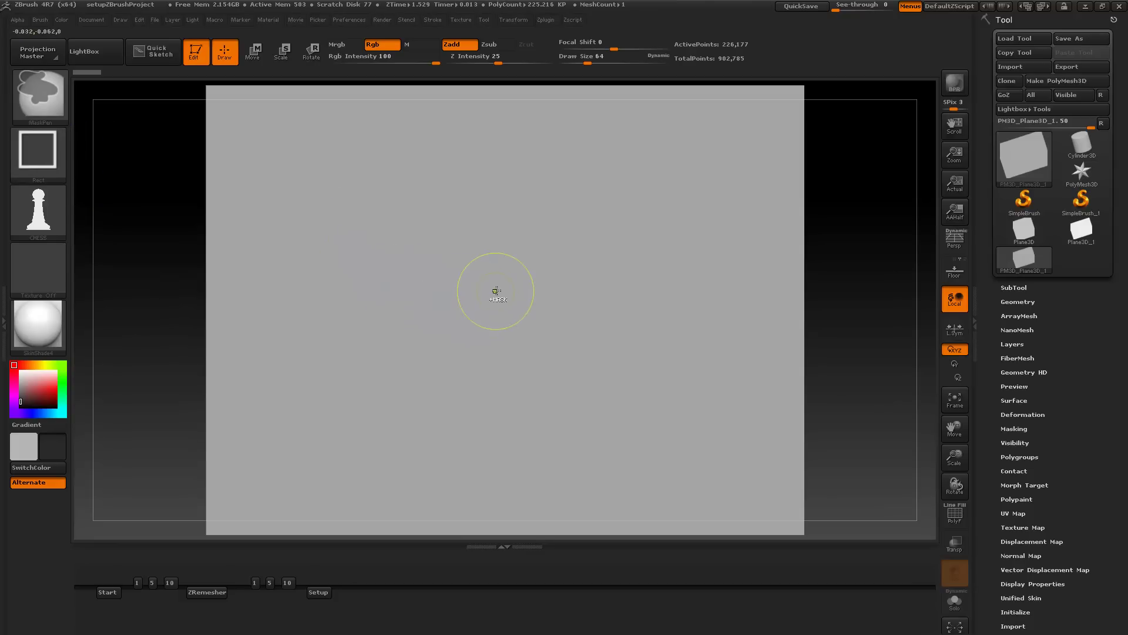
- Enable Center on the Rect stroke and stamp a large pawn mask from the plane's middle
mouse_move(496, 289)
left_mouse_down("ctrl")
mouse_move(529, 360)
mouse_move(627, 429)
mouse_move(718, 471)
mouse_move(665, 380)
mouse_move(675, 390)
left_mouse_up("ctrl")
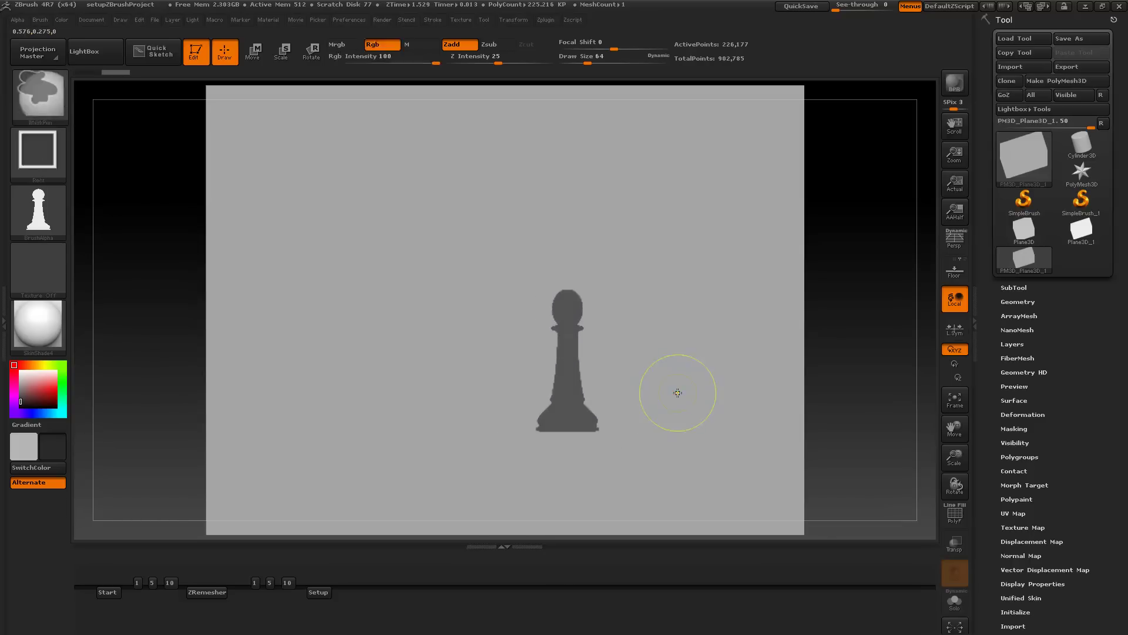
key("ctrl+z")
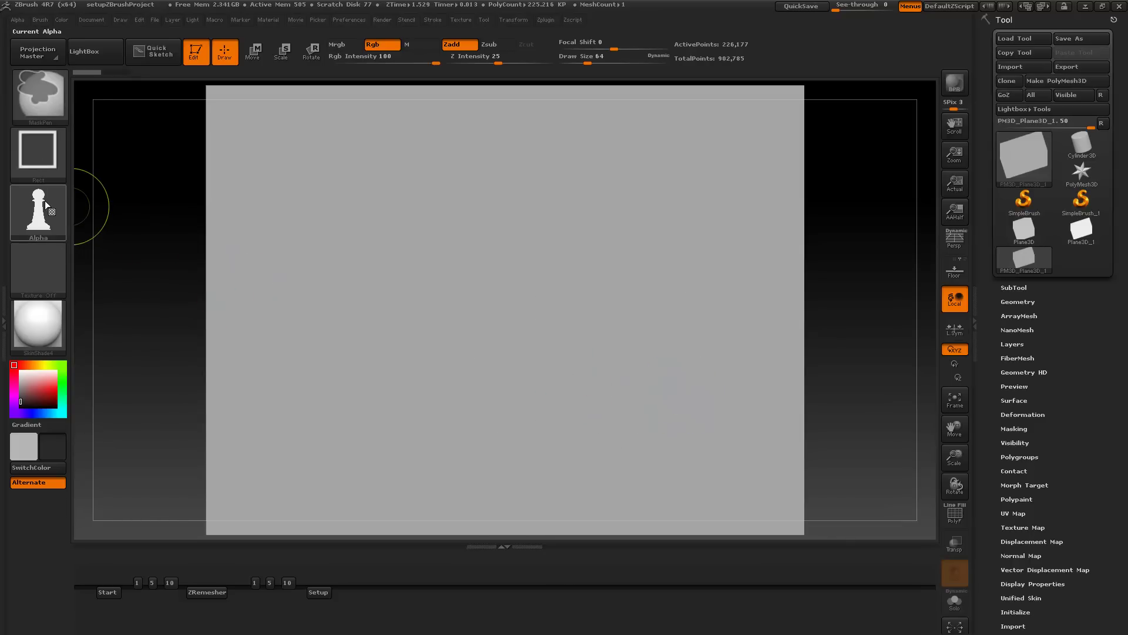
left_click(45, 203, "ctrl")
left_click(52, 154)
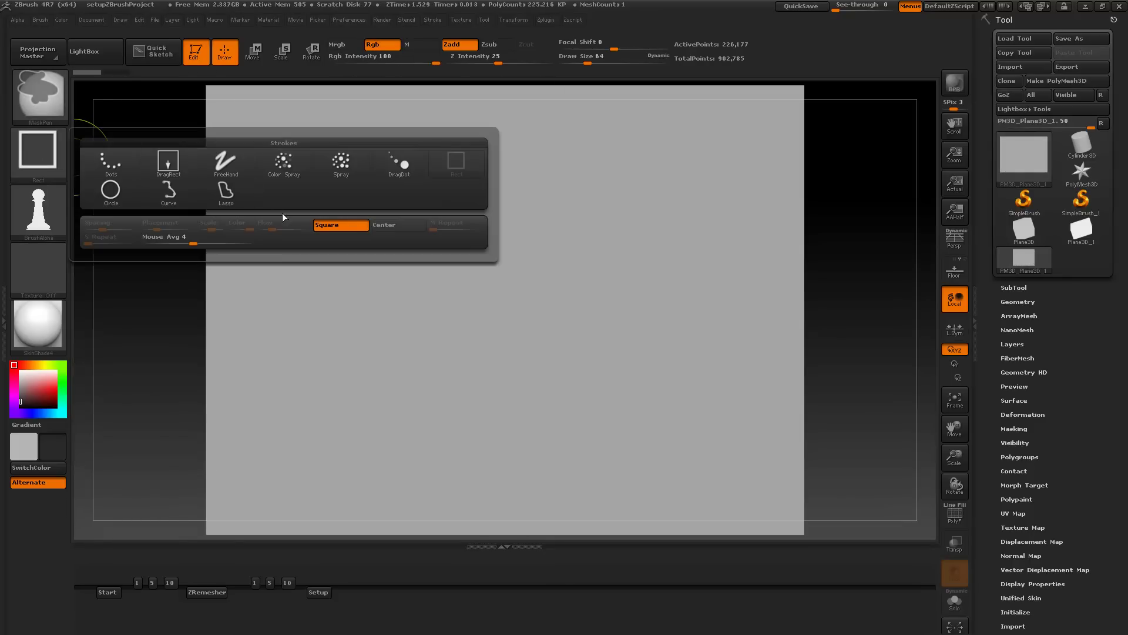
left_click(374, 226)
left_click(67, 163)
left_click(326, 226)
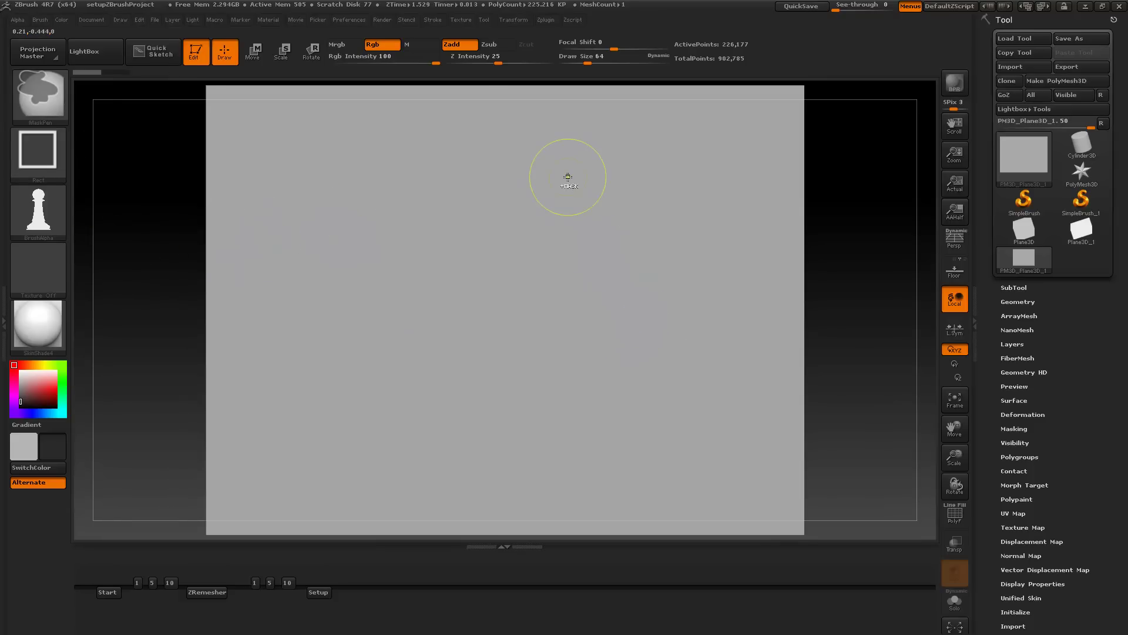
left_click_drag(513, 279, 737, 489)
mouse_move(737, 488)
left_mouse_down()
mouse_move(563, 343)
mouse_move(524, 332)
mouse_move(628, 454)
mouse_move(692, 507)
mouse_move(761, 479)
left_mouse_up()
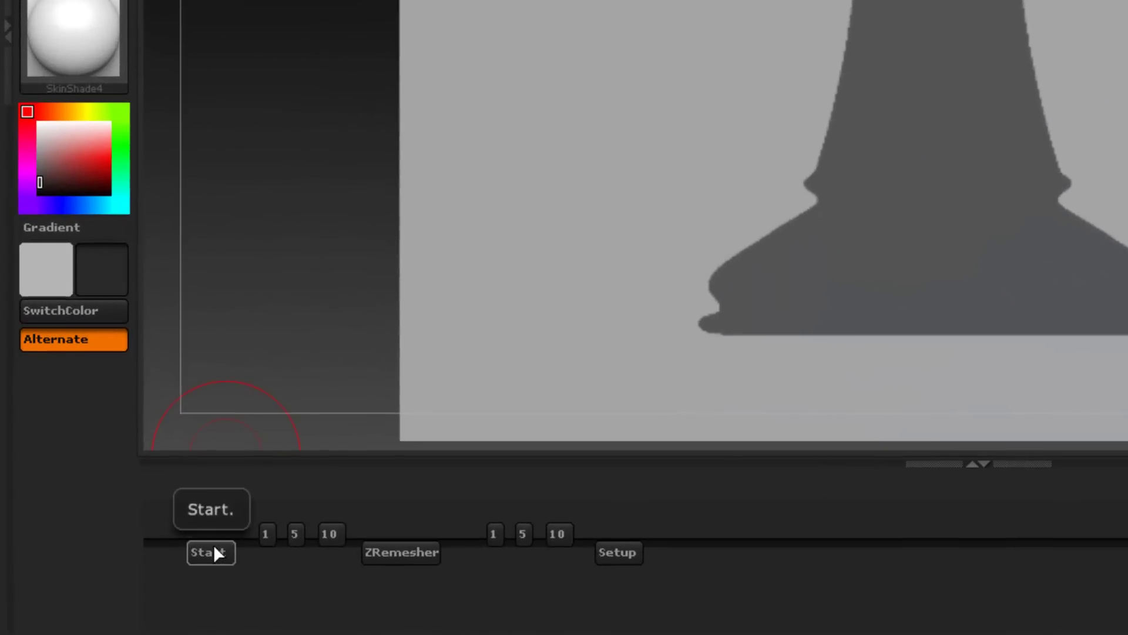
- Convert the masked pawn into an extruded mesh and rotate it to show its thickness
left_click(213, 552)
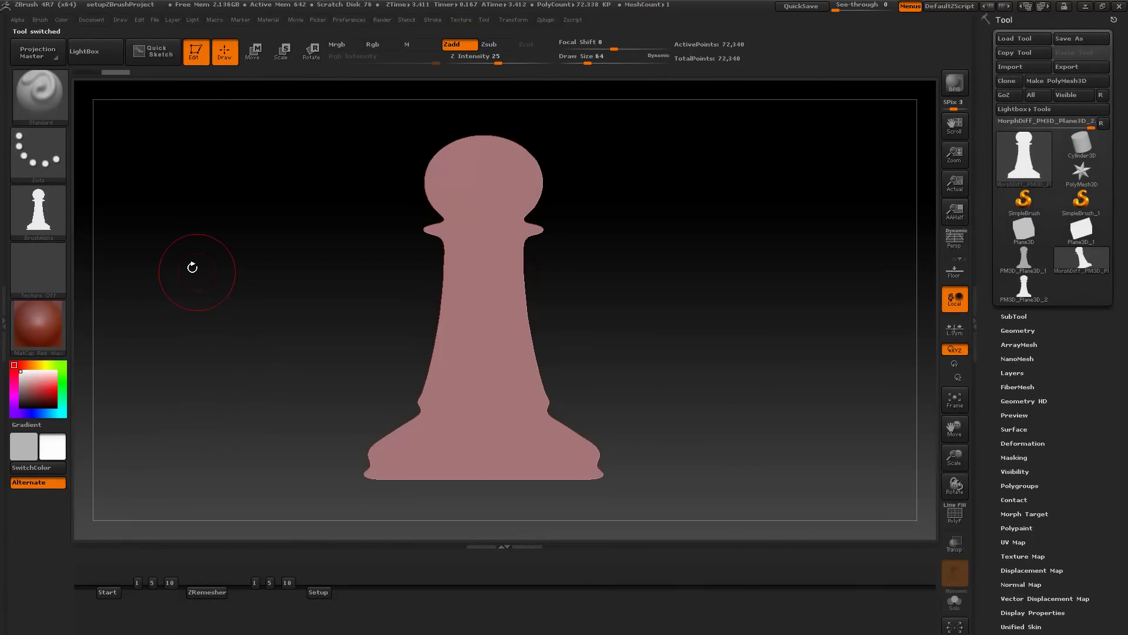
mouse_move(47, 212)
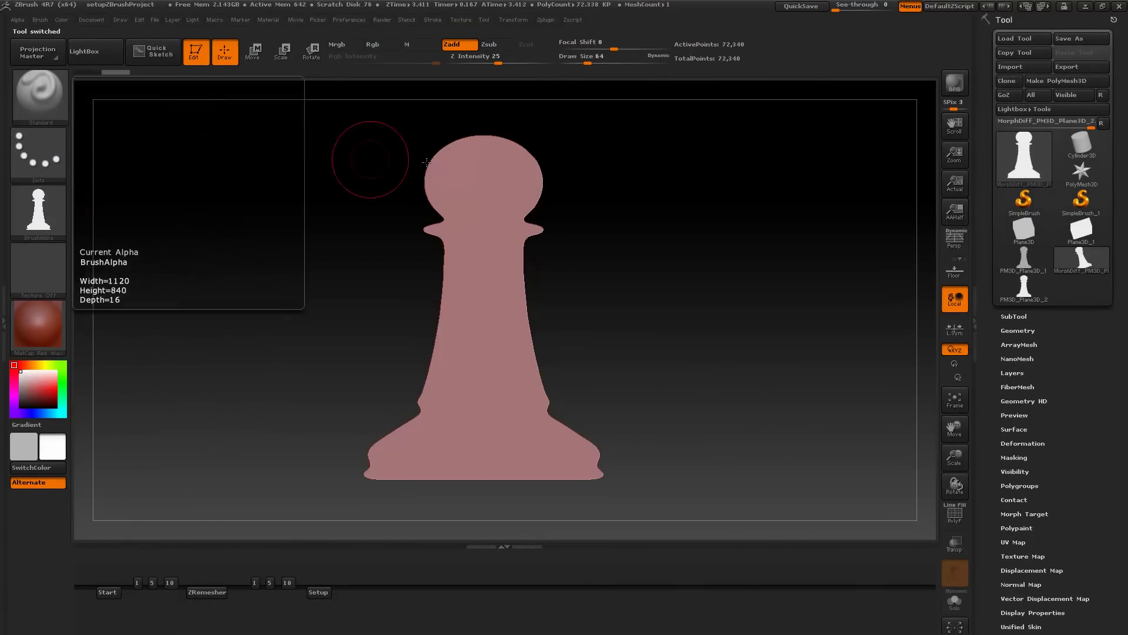
mouse_move(245, 298)
left_mouse_down()
mouse_move(364, 355)
mouse_move(649, 328)
mouse_move(675, 335)
mouse_move(610, 322)
mouse_move(648, 340)
left_mouse_up()
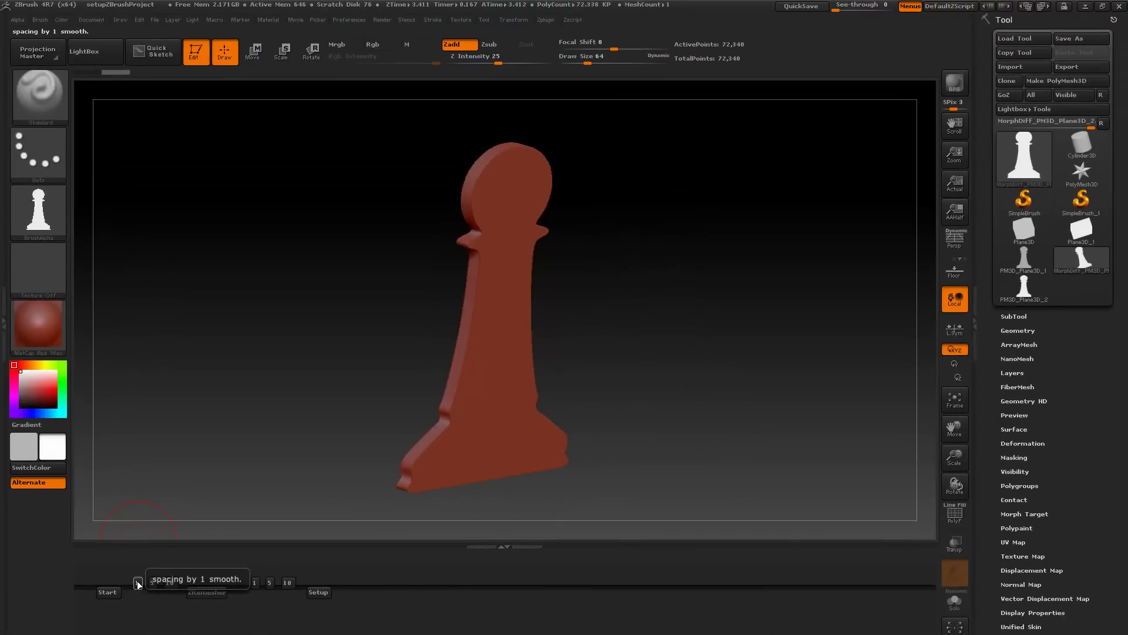
- Turn the pawn profile into a round smoothed solid and view it over the floor grid
left_click(283, 529)
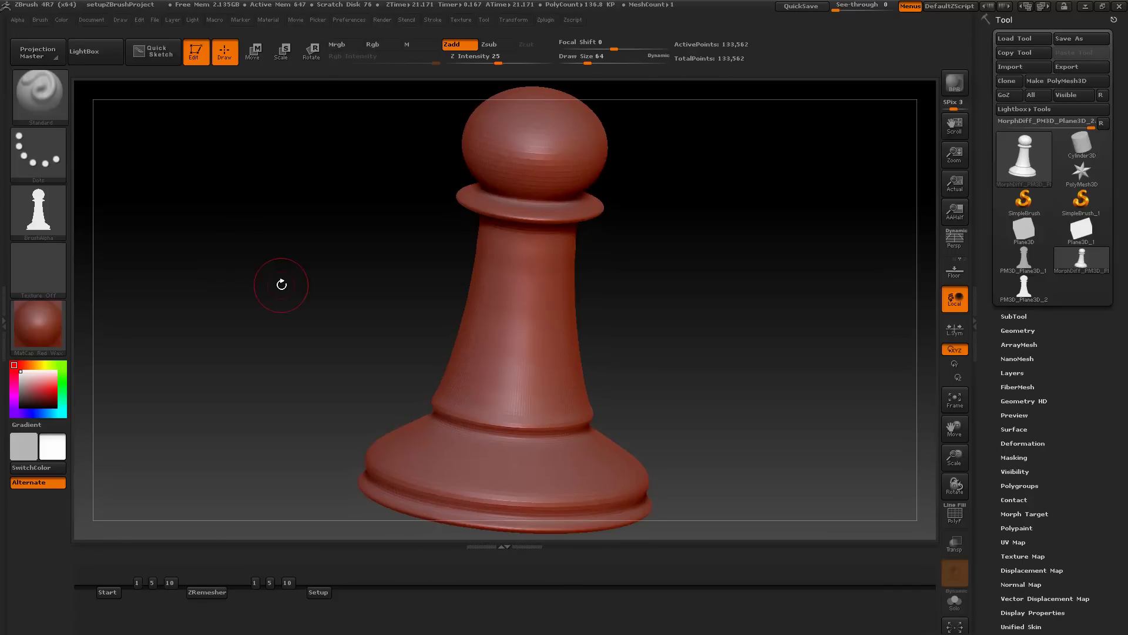
left_click_drag(281, 285, 231, 235)
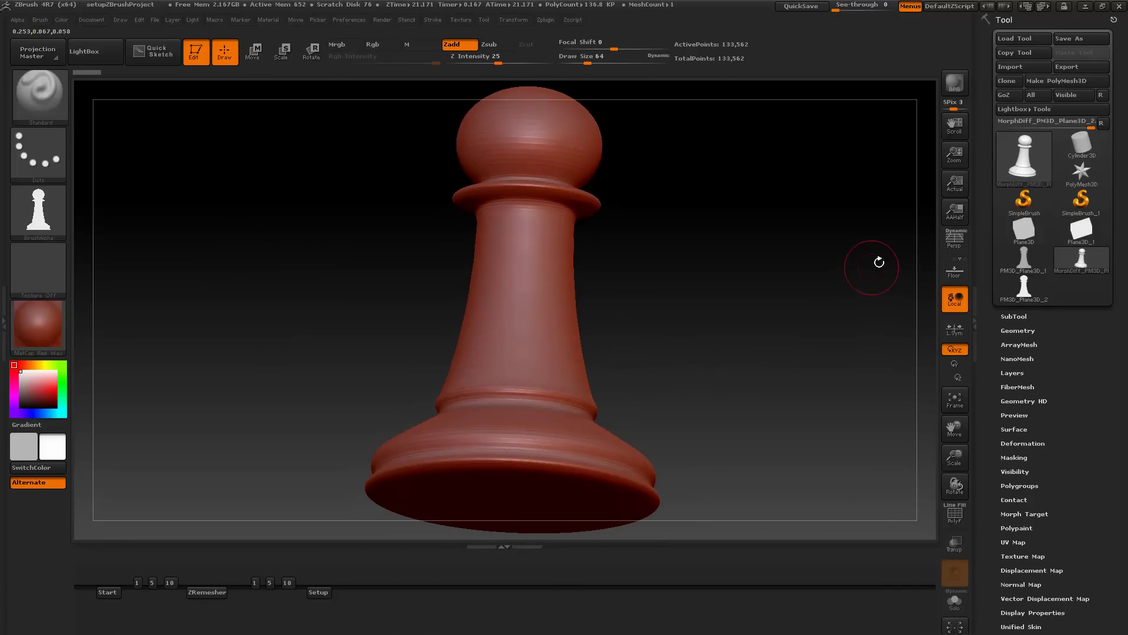
left_click(949, 271)
left_click_drag(879, 274, 875, 226)
- Try a BPR render, hide the floor, and turn on the PolyF wireframe
left_click(950, 86)
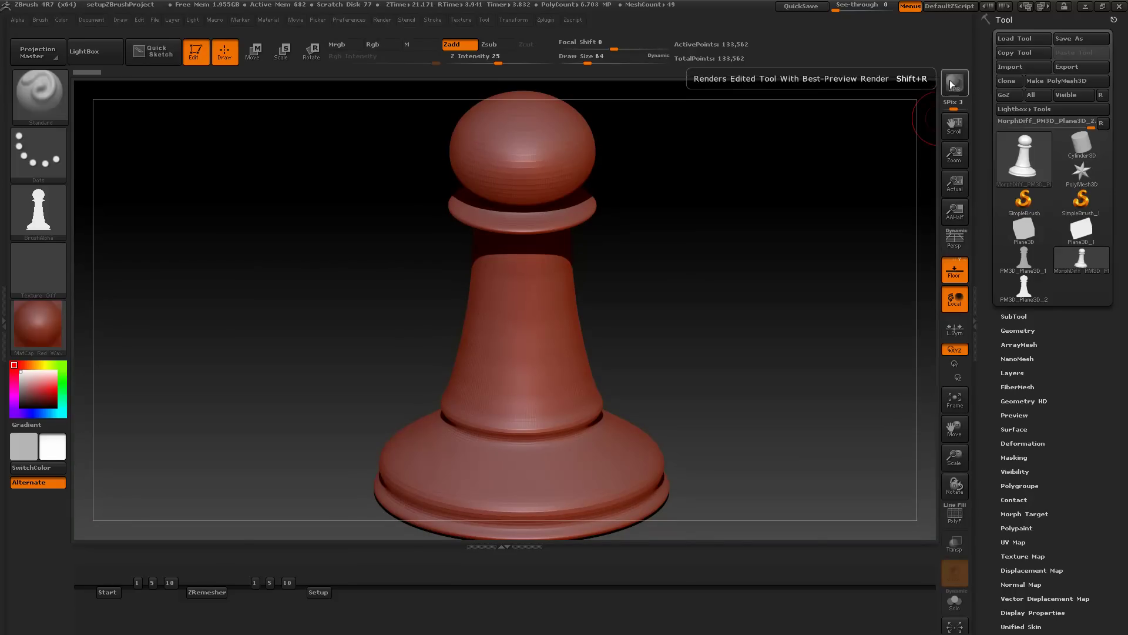
left_click(951, 84)
left_click_drag(809, 219, 783, 247)
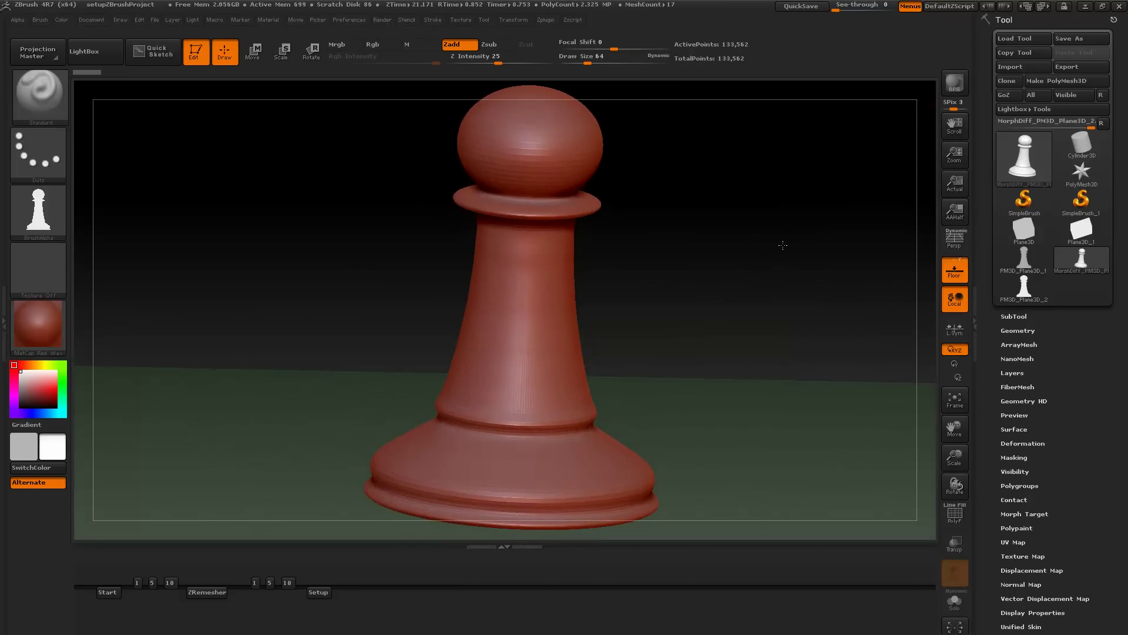
left_click(955, 272)
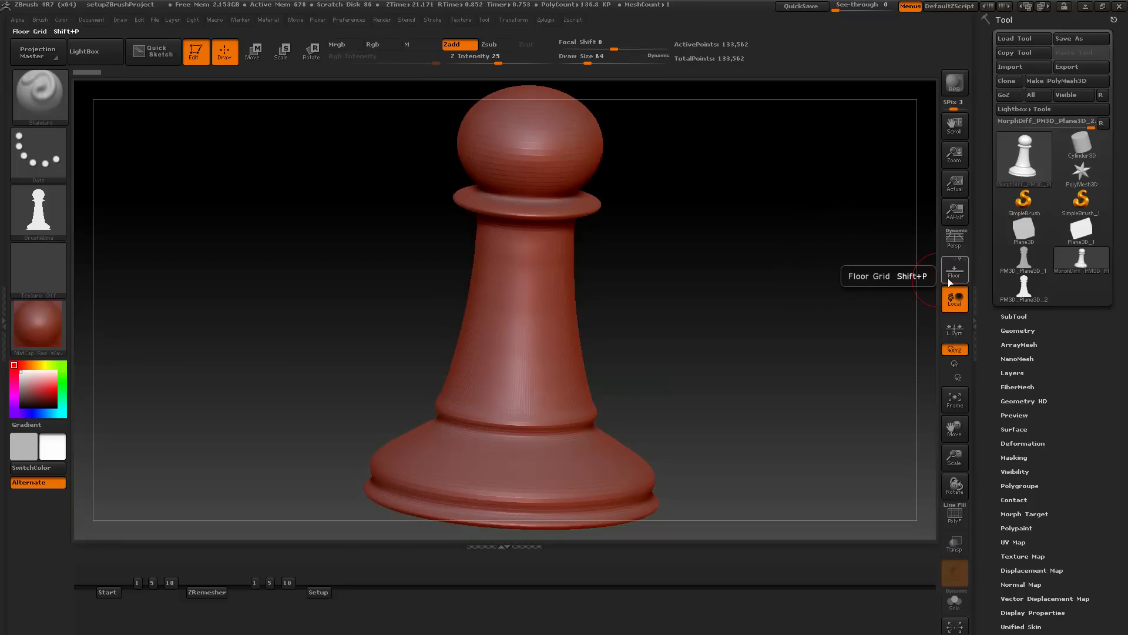
left_click(954, 514)
- Hide the wireframe and ZRemesh the pawn from 102,761 down to 10,738 points
mouse_move(620, 315)
left_mouse_down()
mouse_move(660, 325)
mouse_move(662, 315)
left_mouse_up()
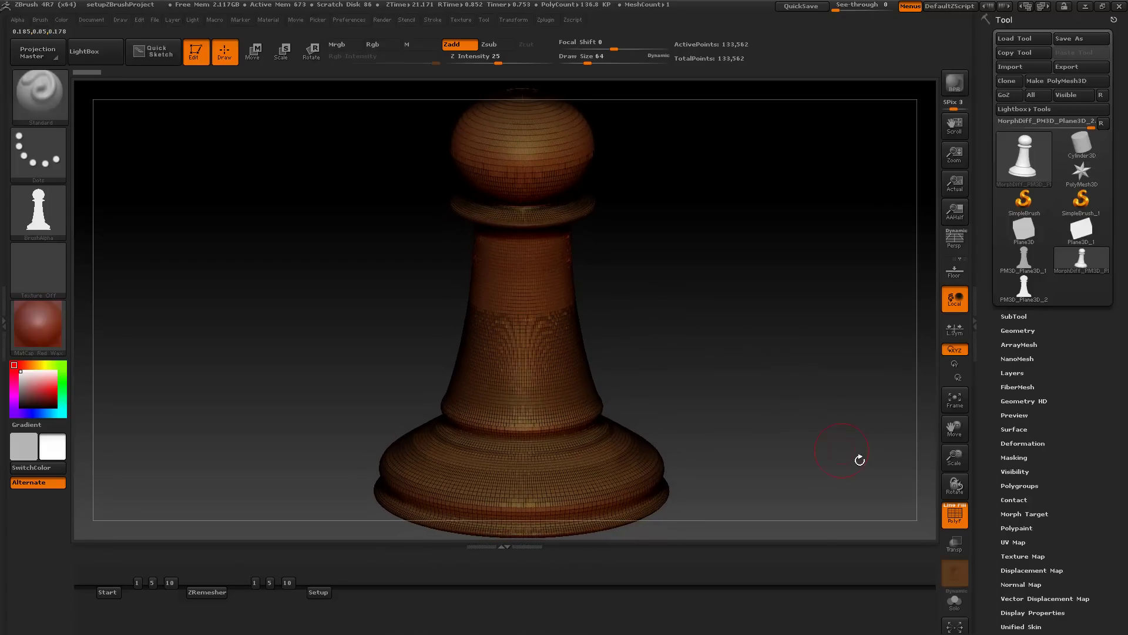
left_click(956, 517)
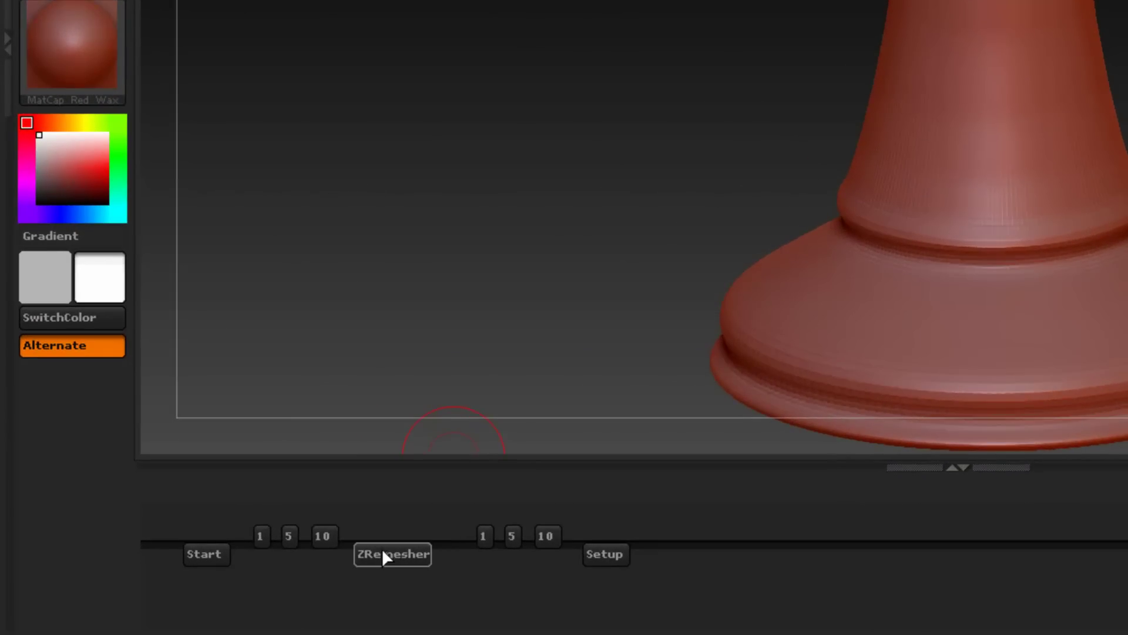
left_click(383, 554)
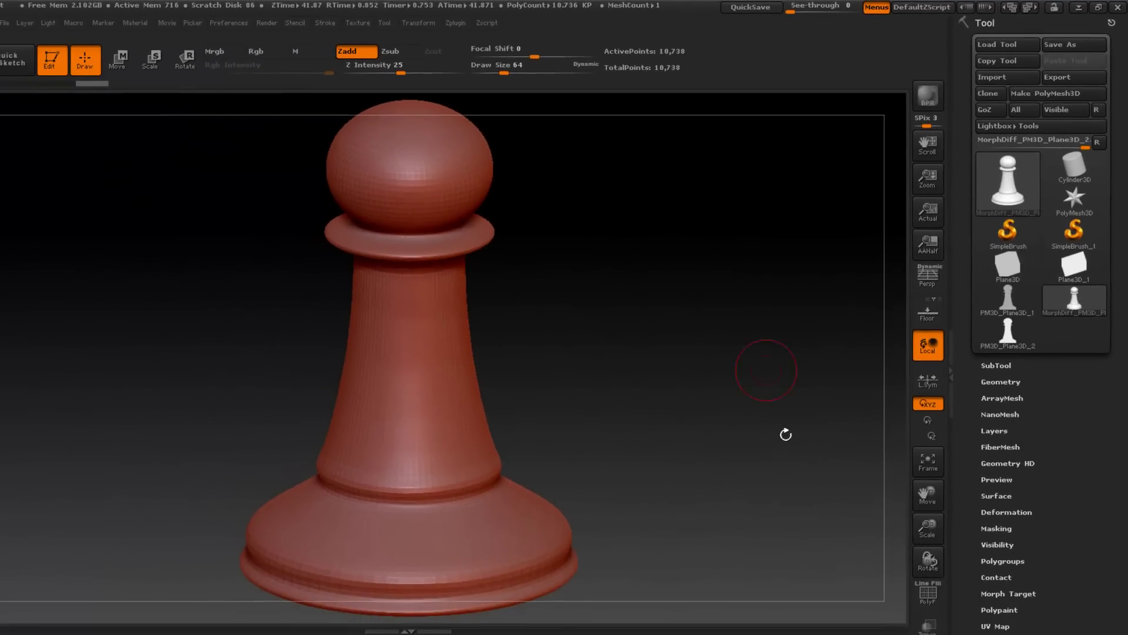
- Turn on PolyF and orbit the remeshed pawn to inspect its even quad topology
left_click(923, 594)
left_click_drag(756, 457, 784, 324)
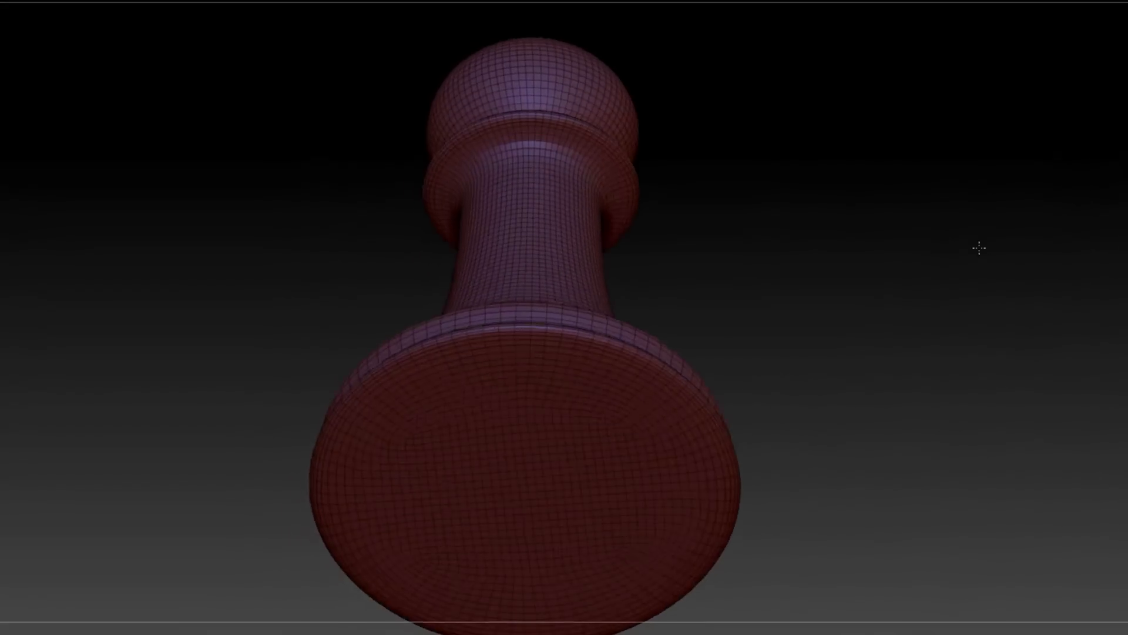
left_click_drag(979, 248, 181, 211)
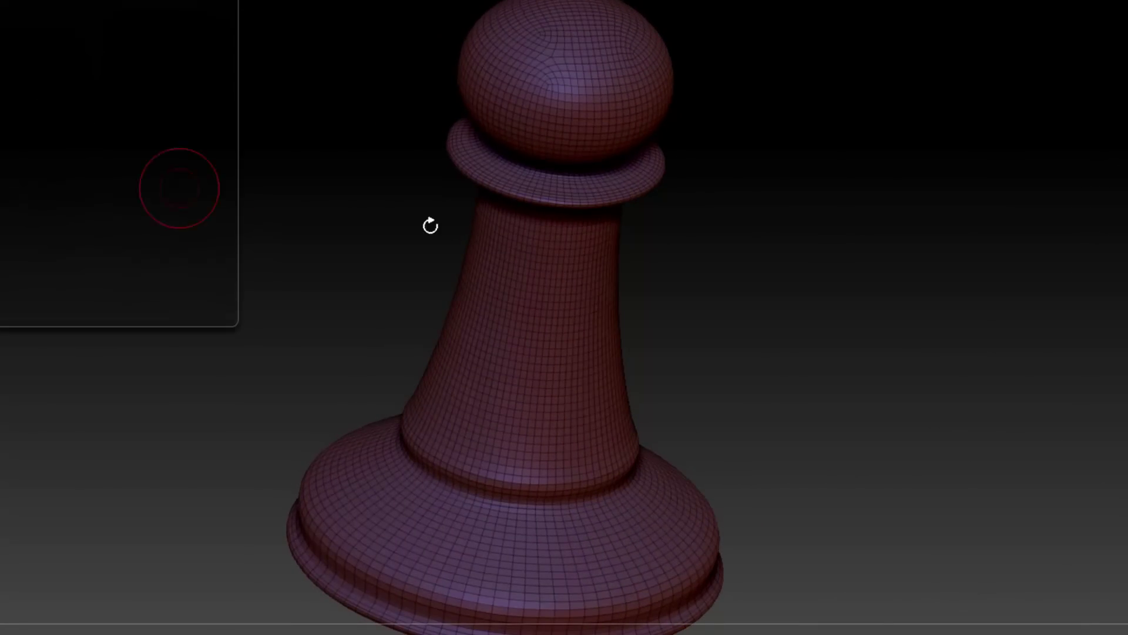
mouse_move(834, 340)
left_mouse_down()
mouse_move(857, 279)
mouse_move(864, 189)
mouse_move(809, 285)
mouse_move(803, 330)
mouse_move(819, 334)
left_mouse_up()
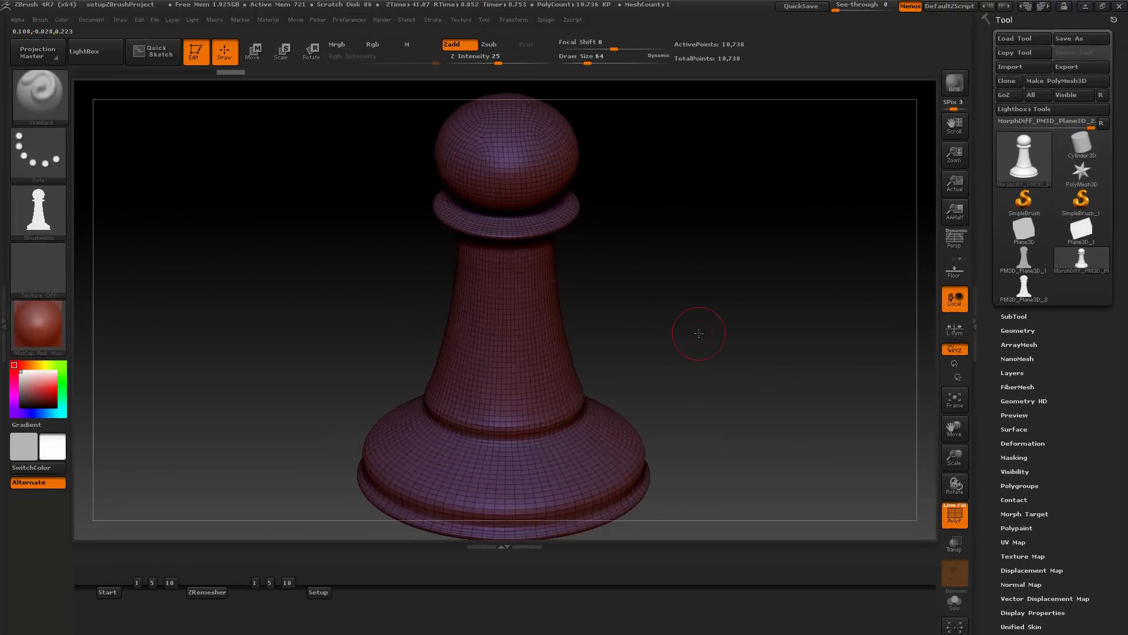
left_click_drag(699, 333, 699, 334)
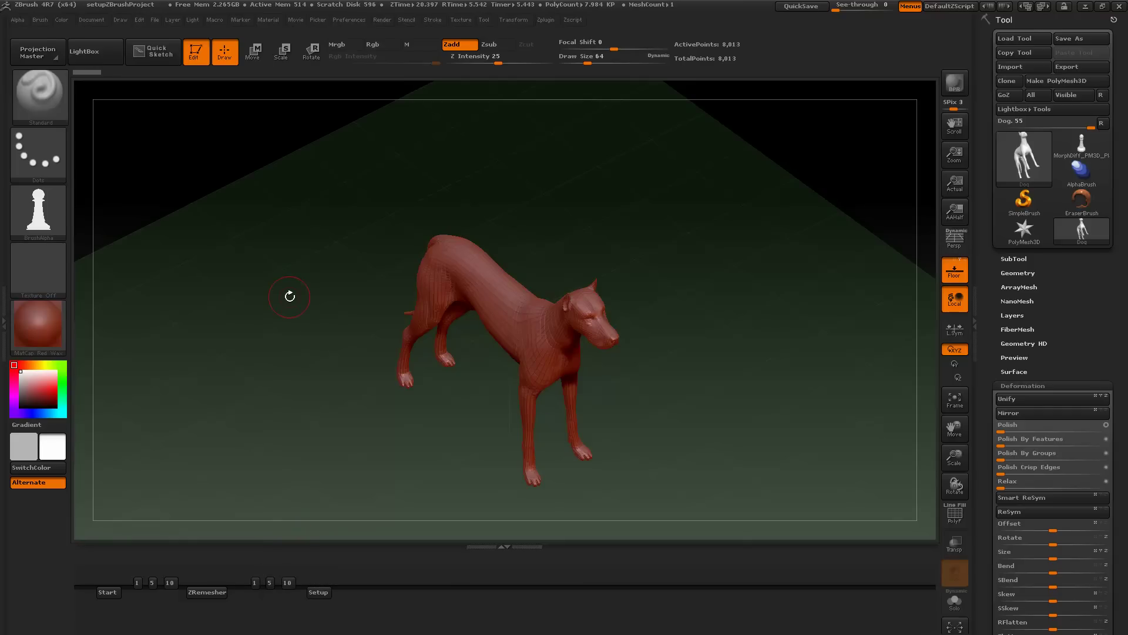
left_click_drag(285, 278, 294, 305)
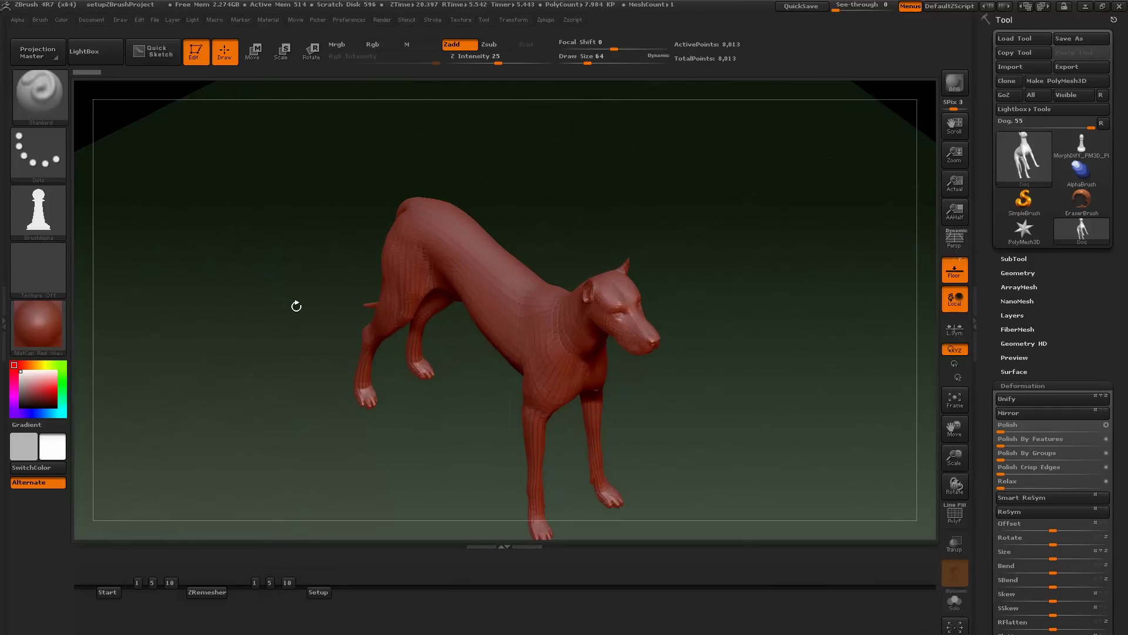
left_click(171, 582)
mouse_move(38, 201)
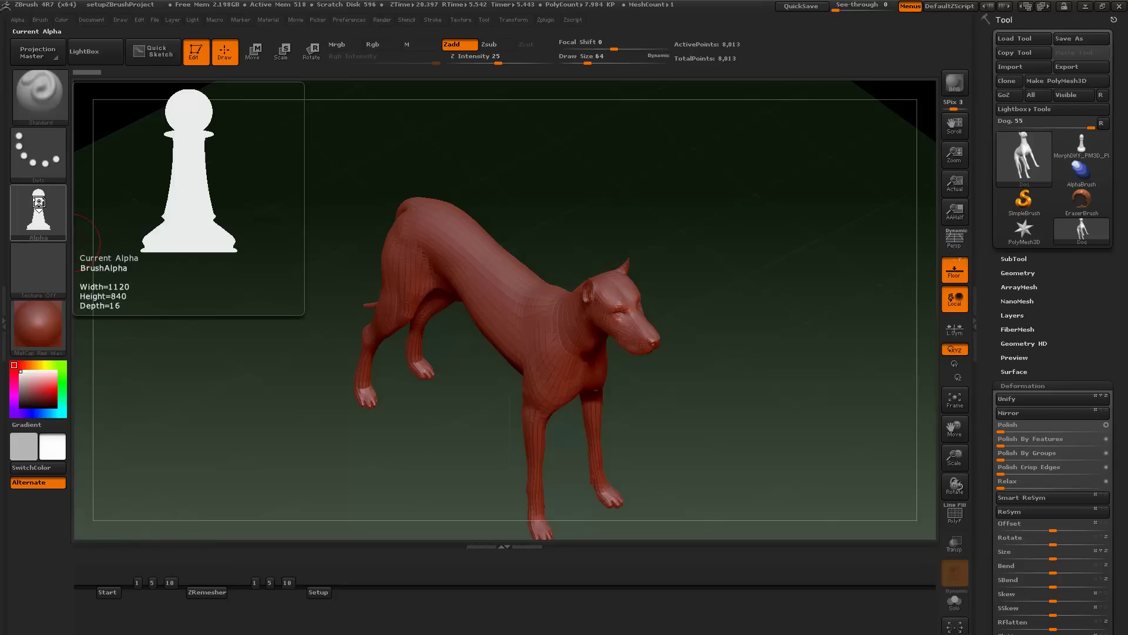
left_click(170, 582)
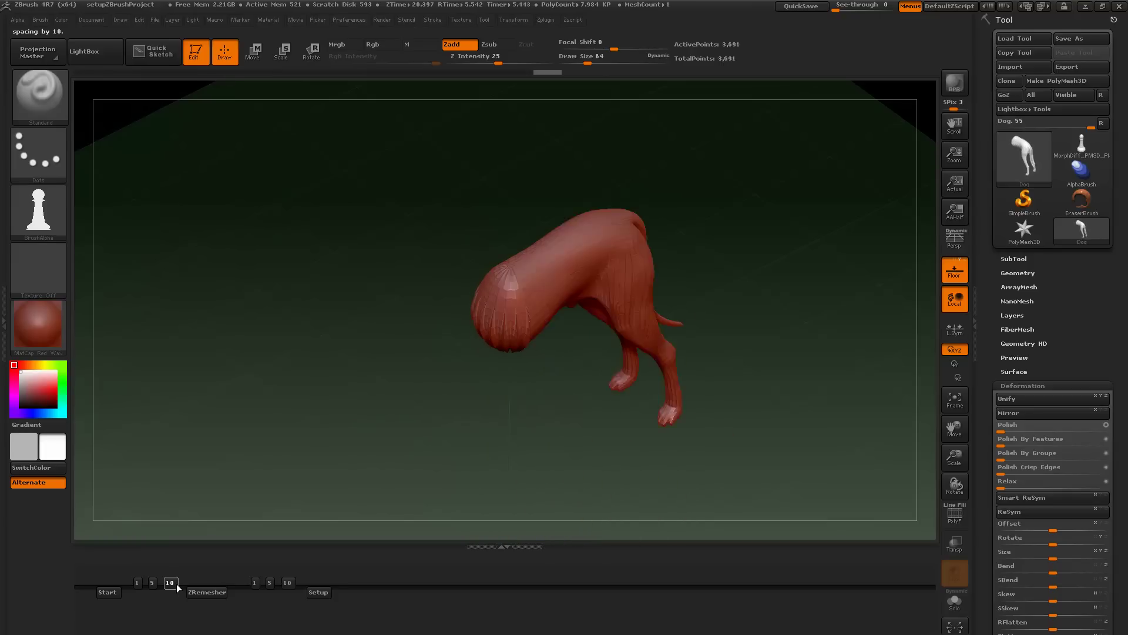
left_click(83, 73)
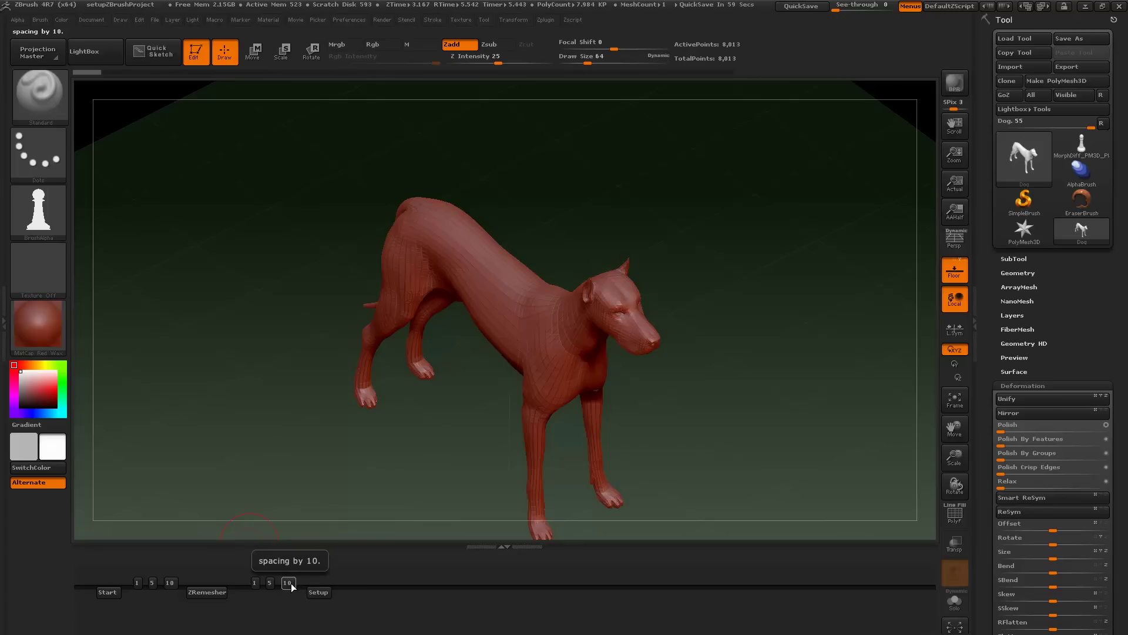
left_click(288, 582)
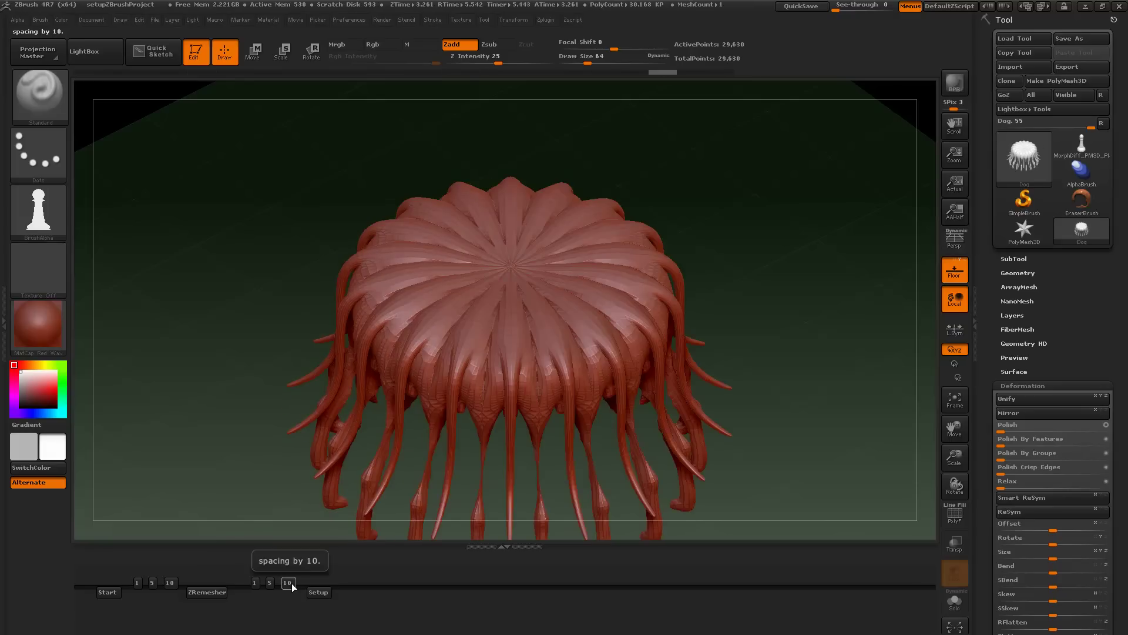
left_click(85, 73)
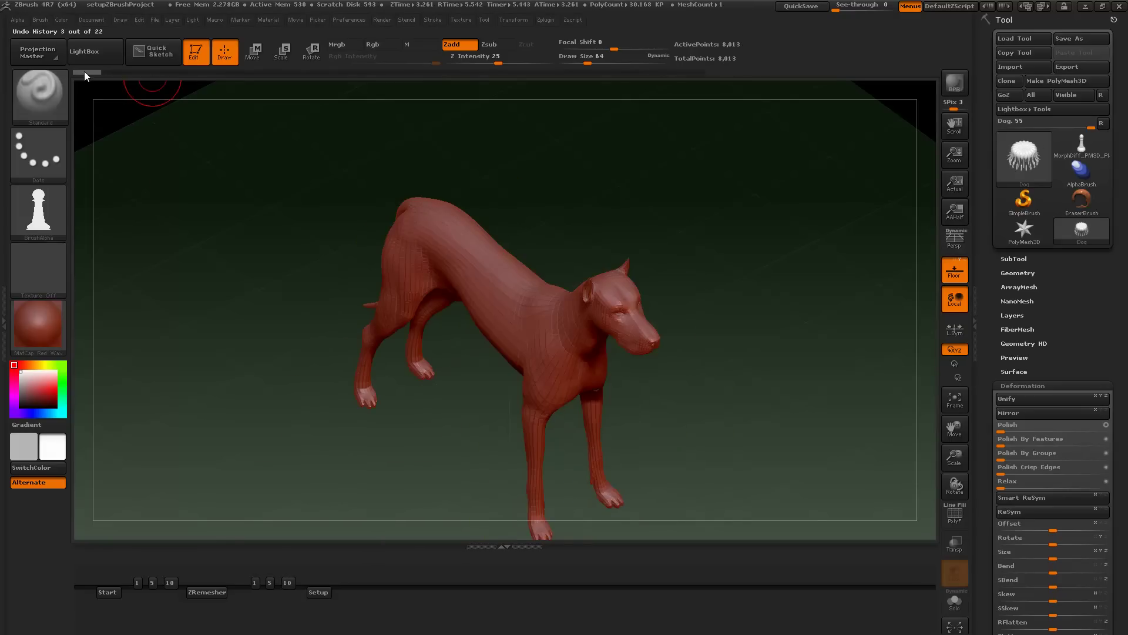
left_click(270, 583)
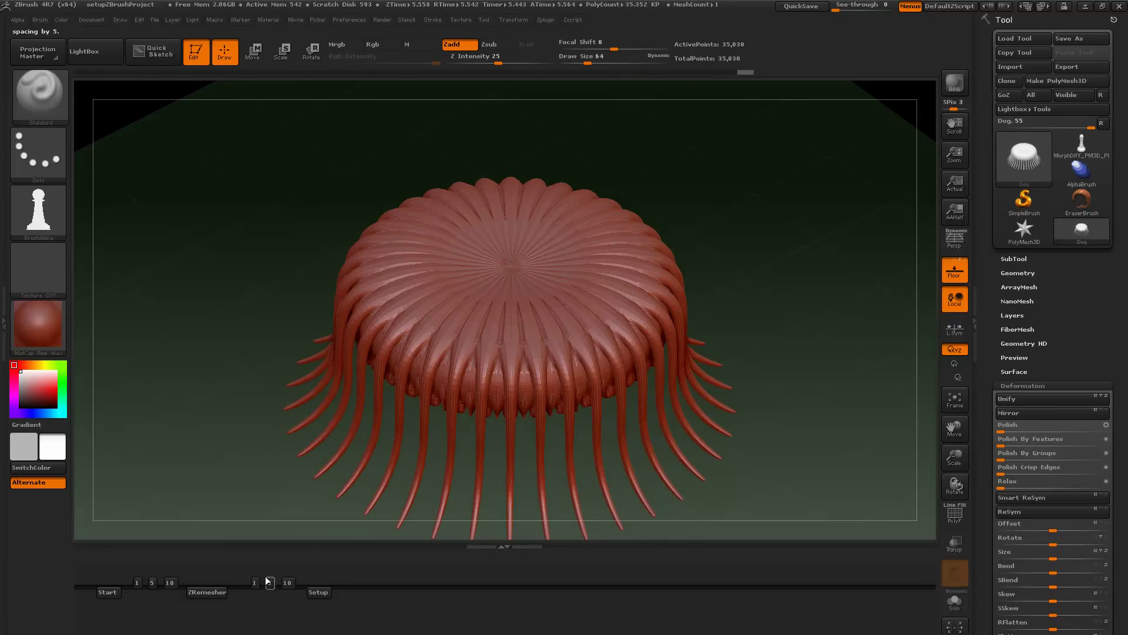
left_click(83, 72)
mouse_move(1000, 241)
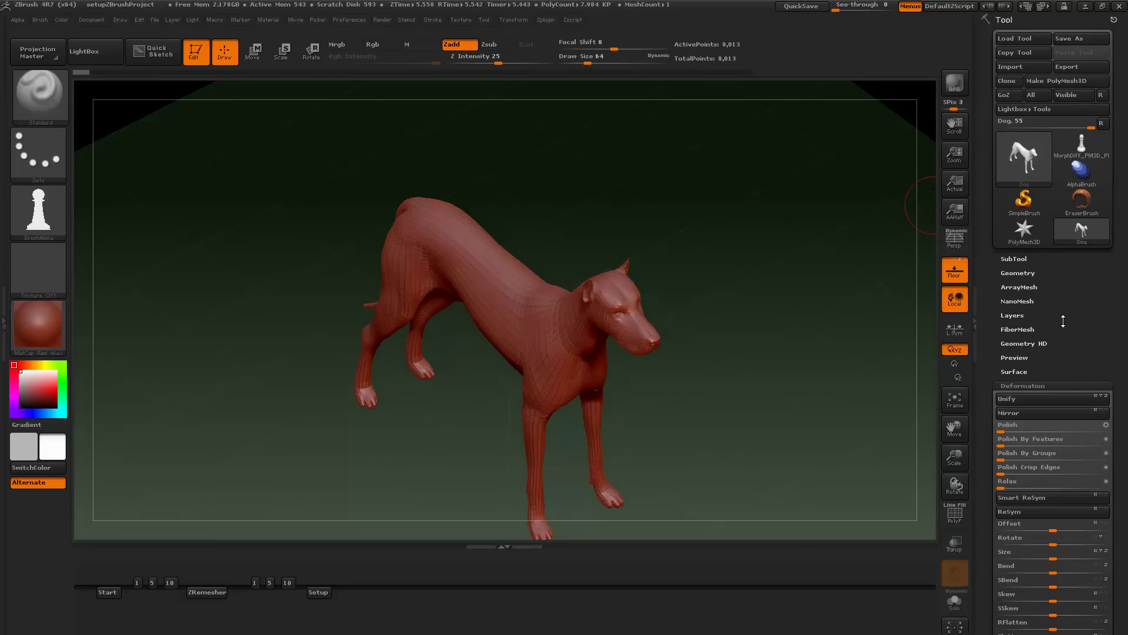
- Duplicate the dog subtool and build a radial array at spacing 10, reaching 29,638 points
left_click(1017, 260)
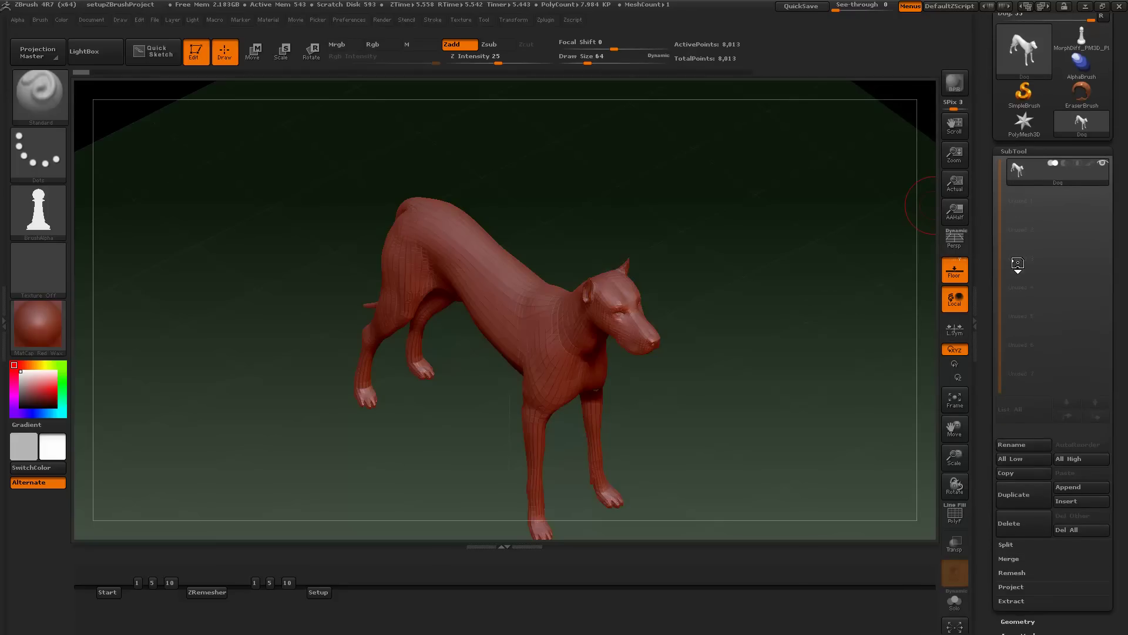
left_click(1008, 500)
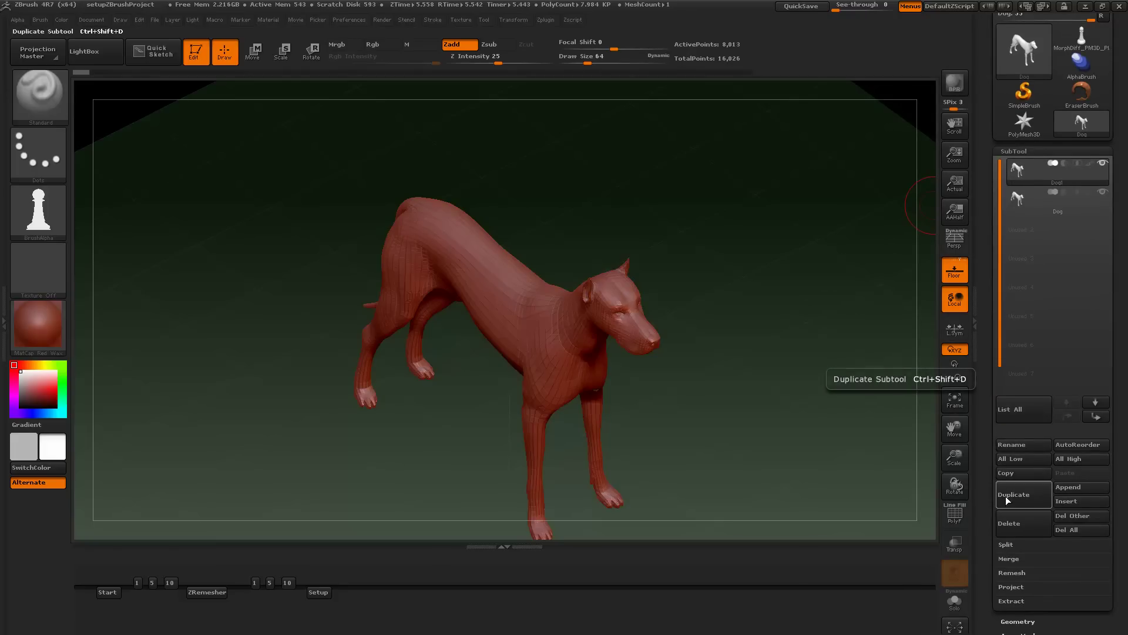
left_click(1023, 150)
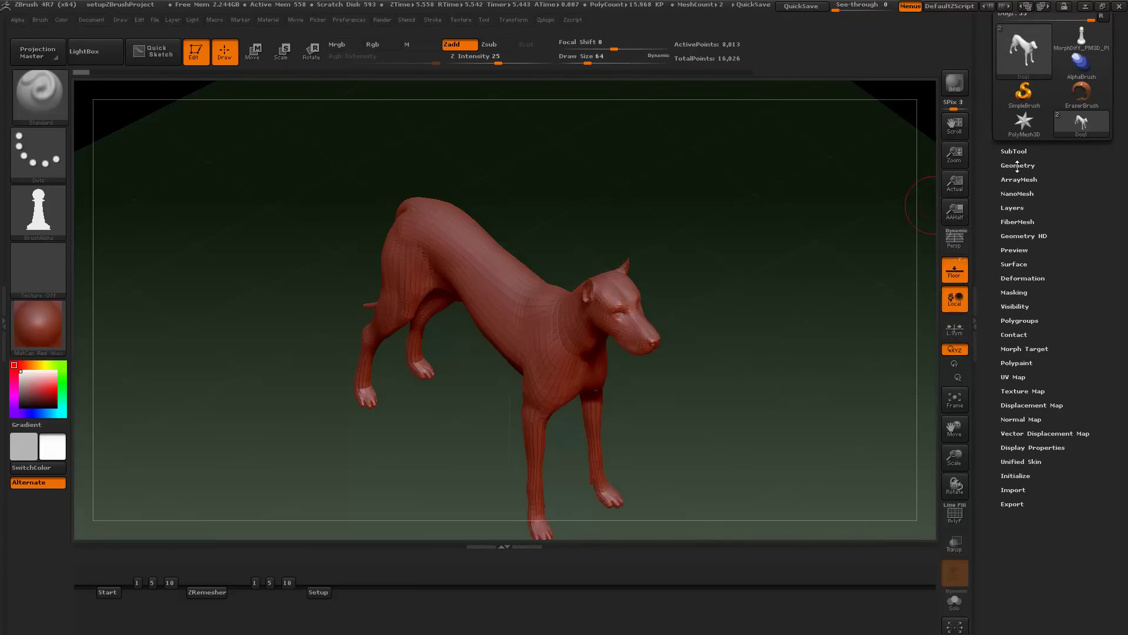
left_click(1026, 278)
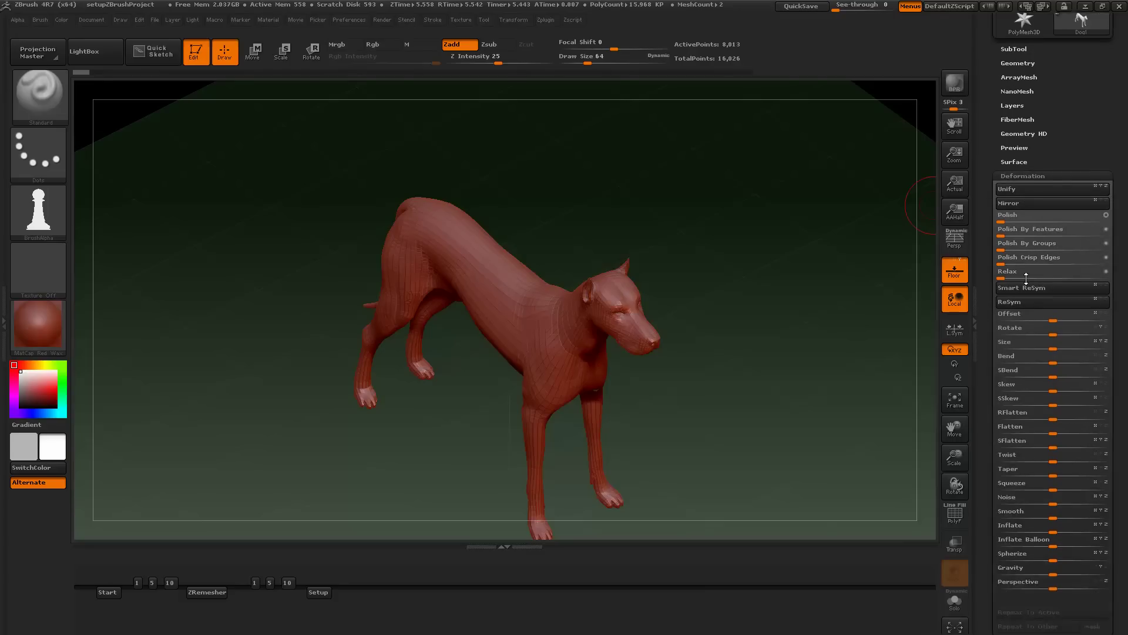
left_click(291, 584)
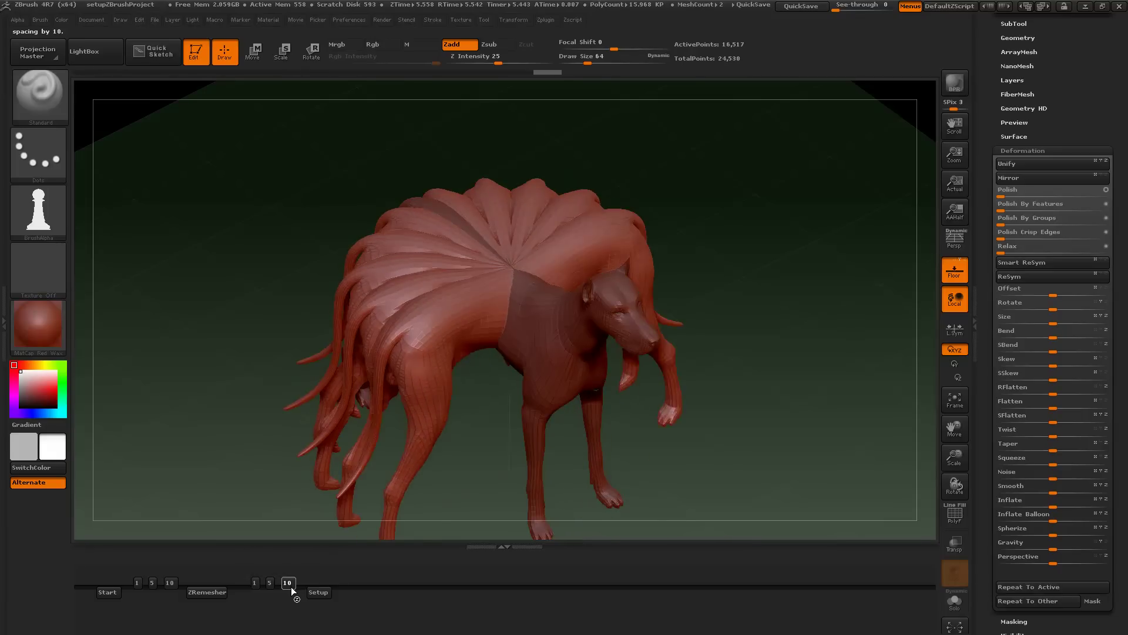
- Enable Solo and try mirrored radial dog arrays at spacings 10 and 5
left_click(954, 602)
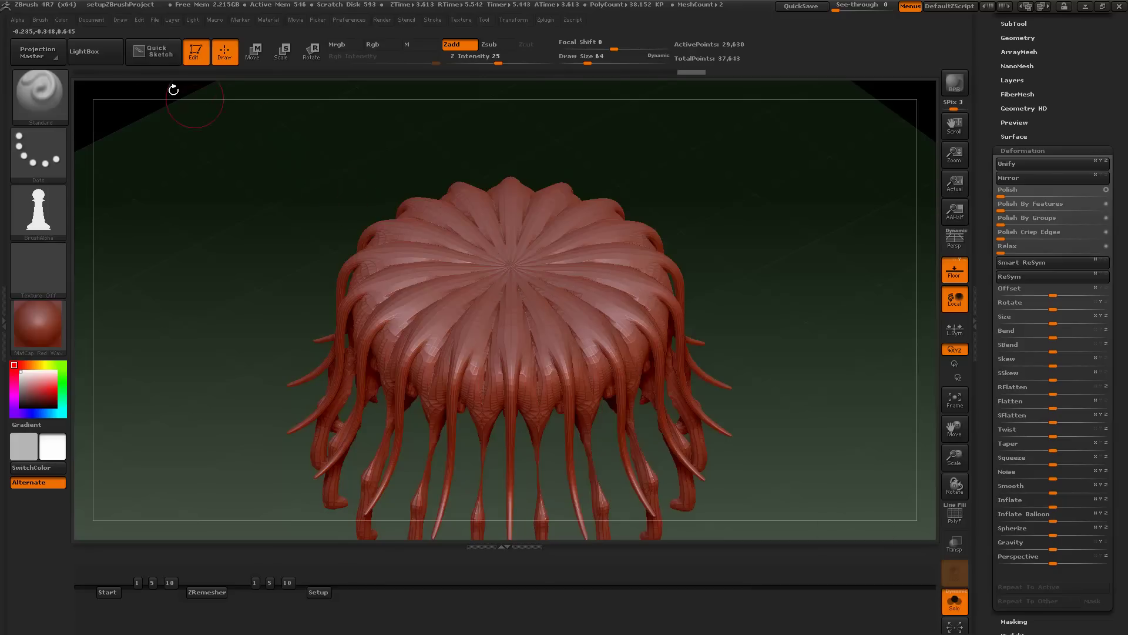
left_click(87, 72)
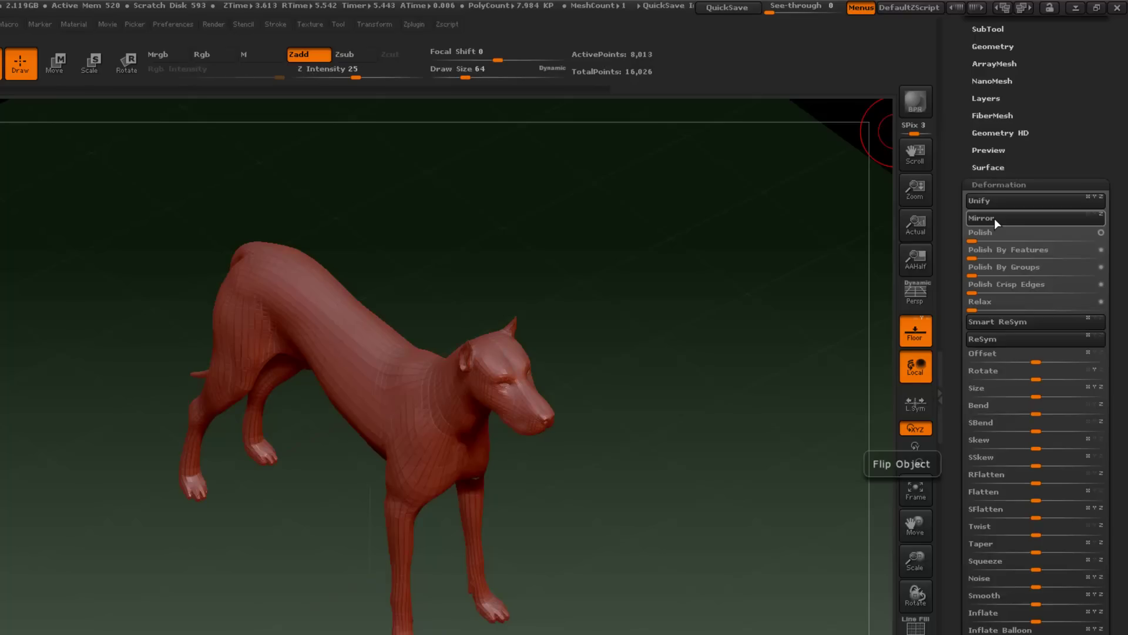
left_click(994, 217)
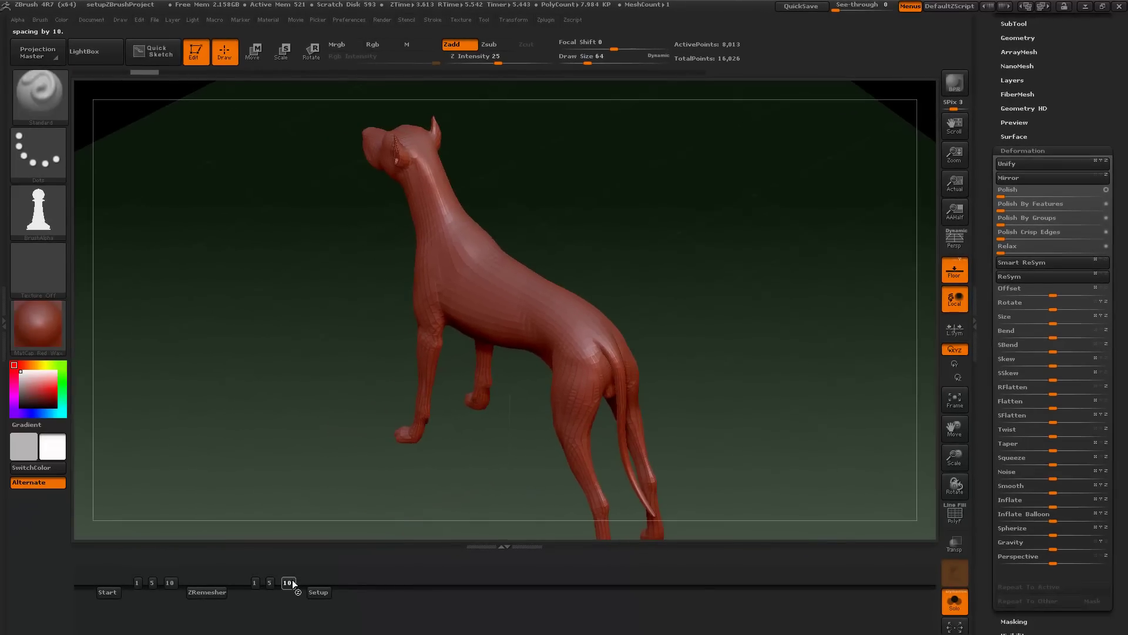
left_click(288, 582)
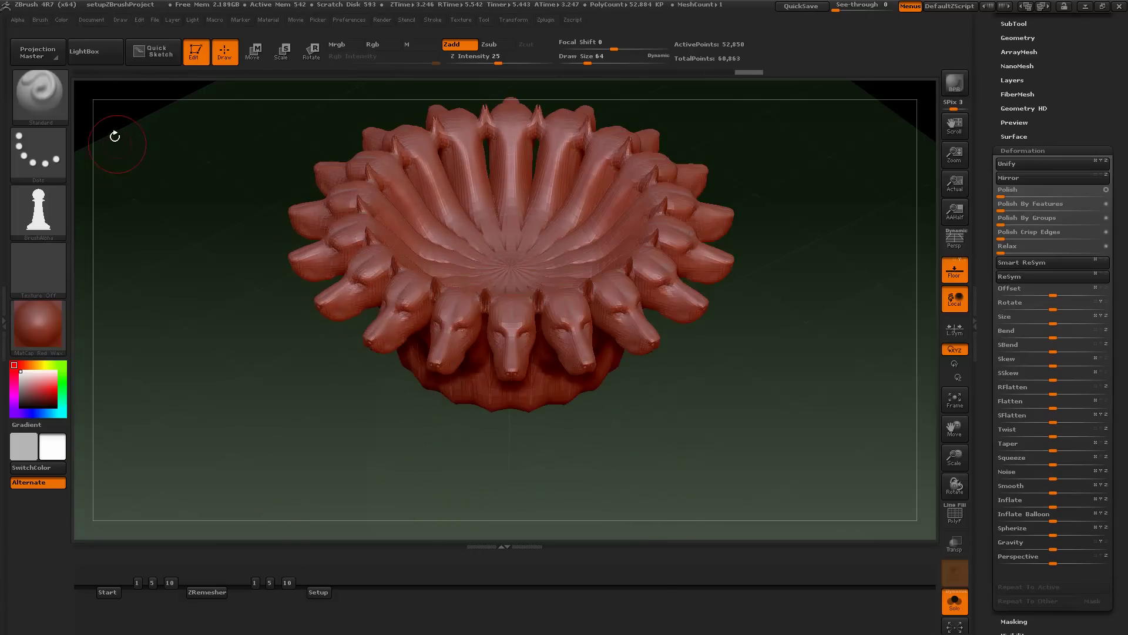
left_click(79, 75)
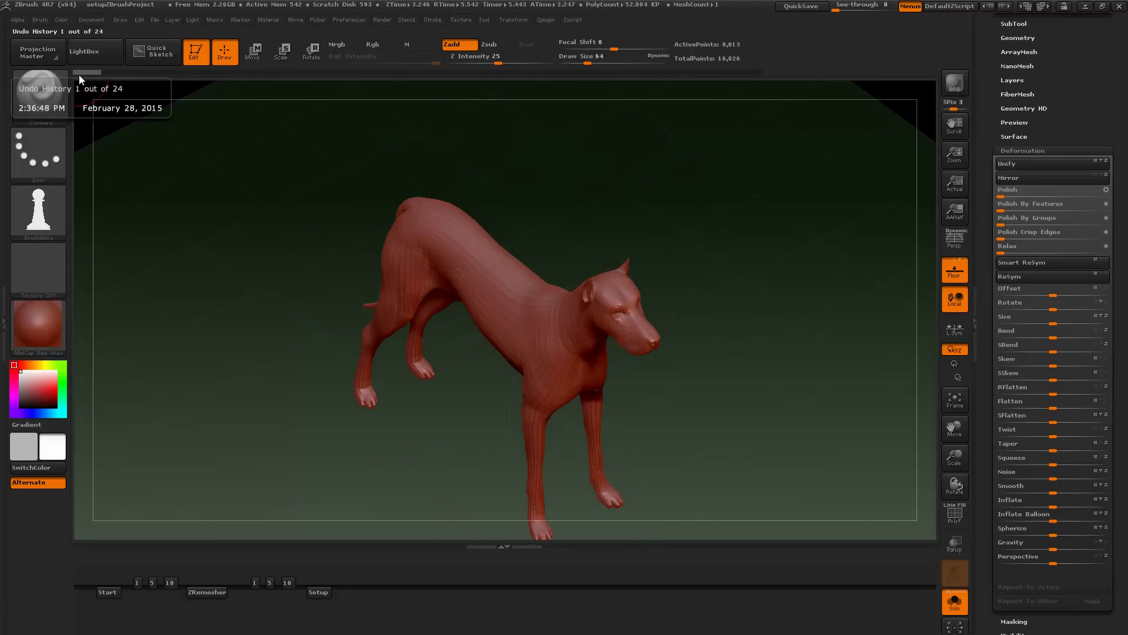
left_click(271, 582)
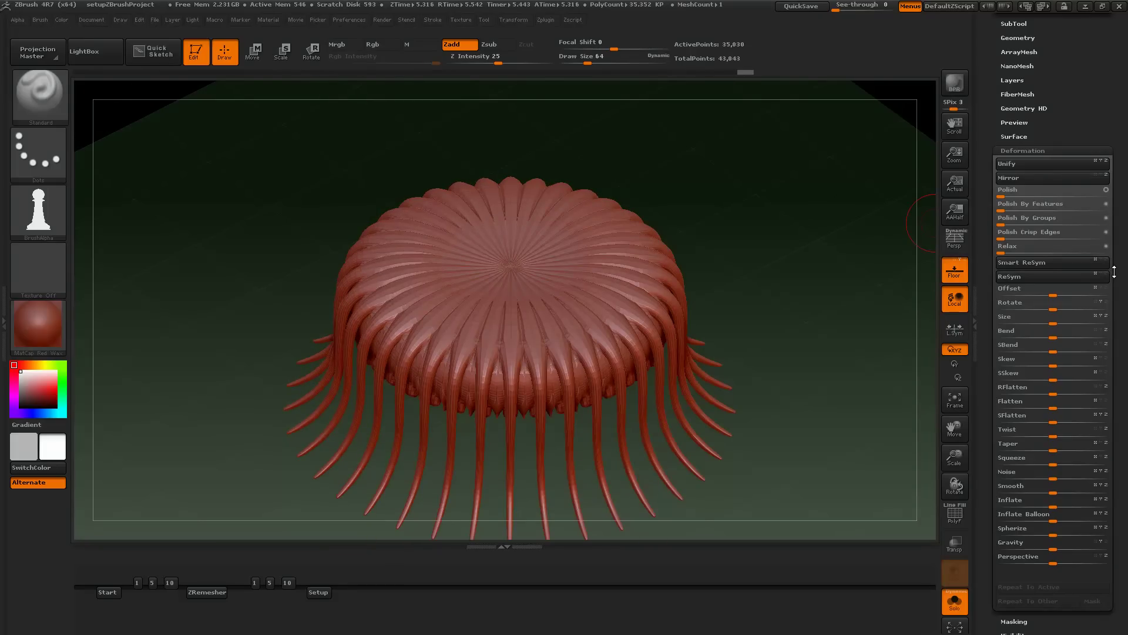
- Revert to the single dog, mirror it, and rebuild the array at spacing 5 (72,578 points)
left_click(82, 71)
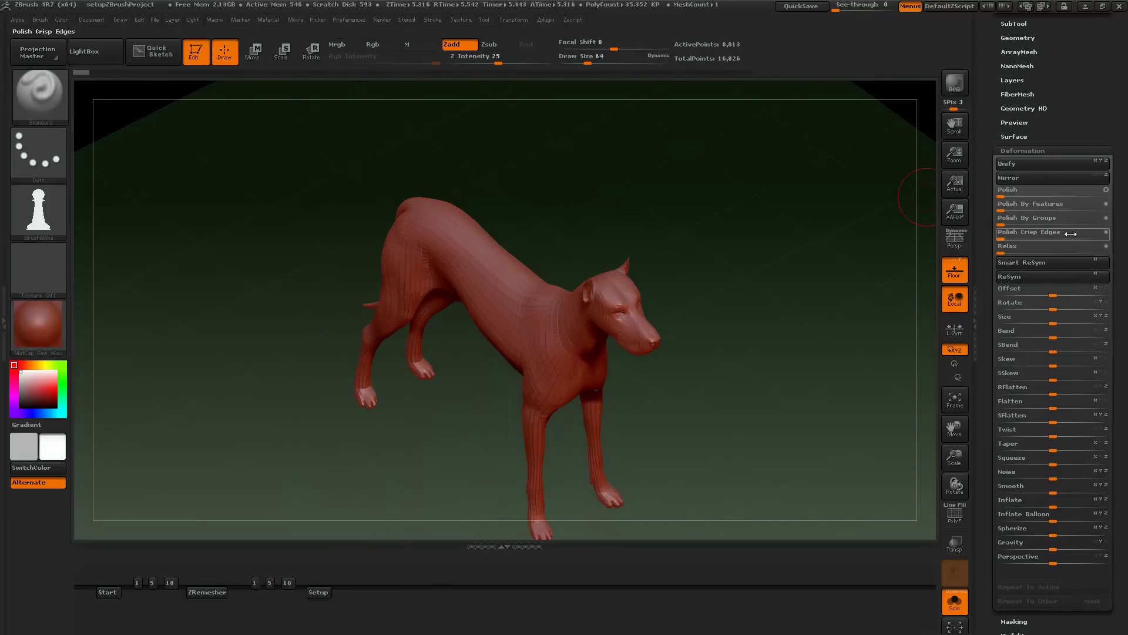
left_click(1074, 178)
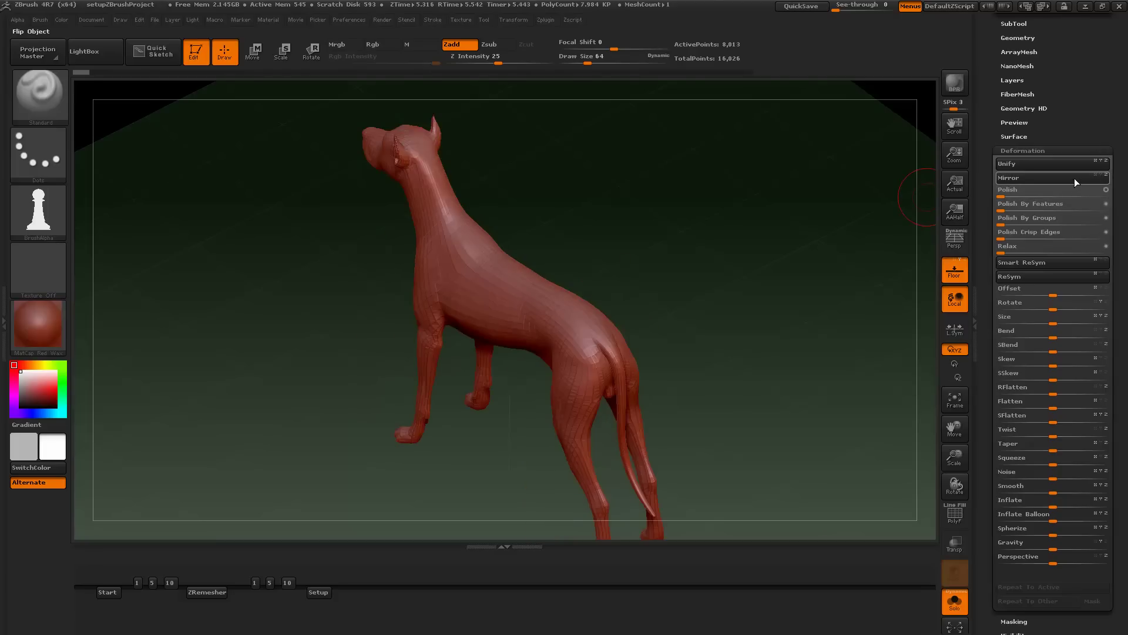
left_click(272, 583)
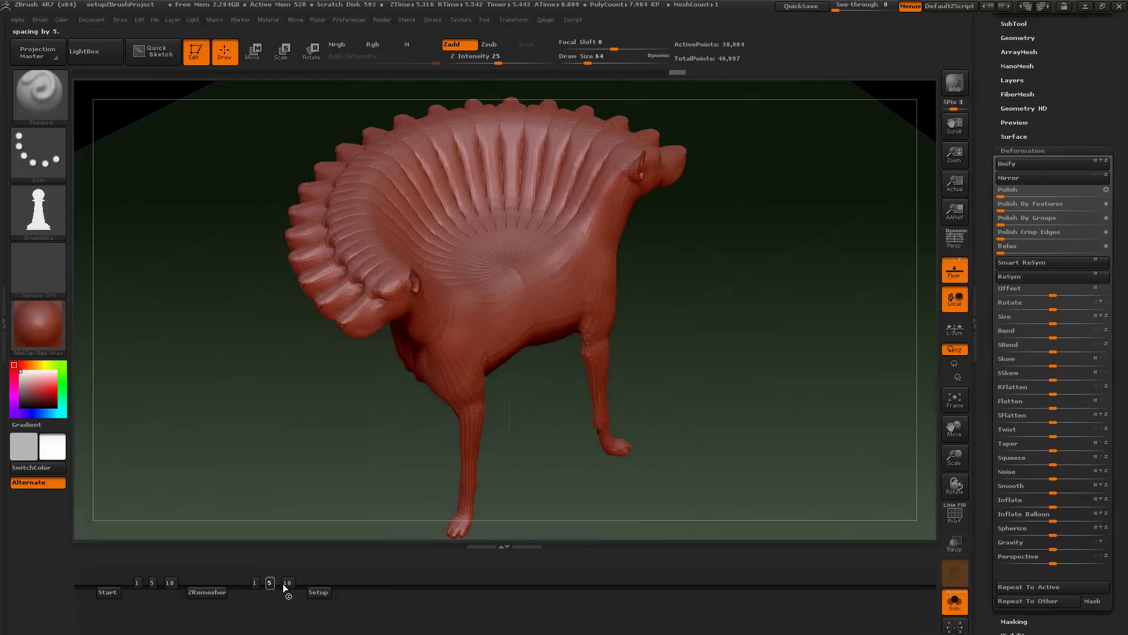
- Revert to the dog, mirror it, and array it radially at spacing 10, then 5
left_click(82, 71)
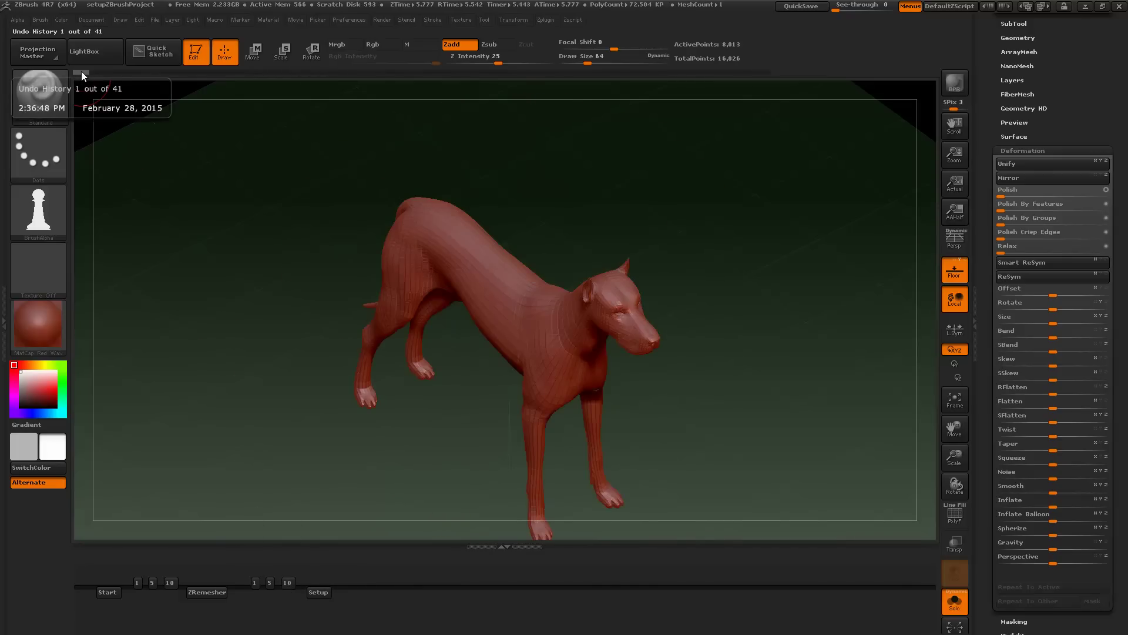
left_click(1022, 180)
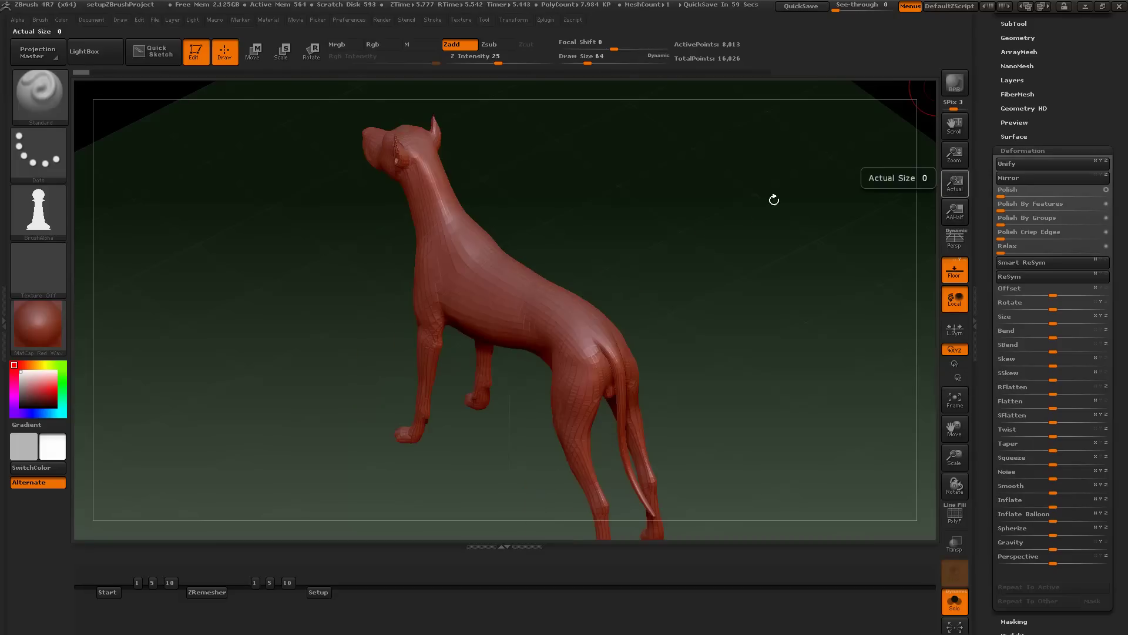
left_click(291, 580)
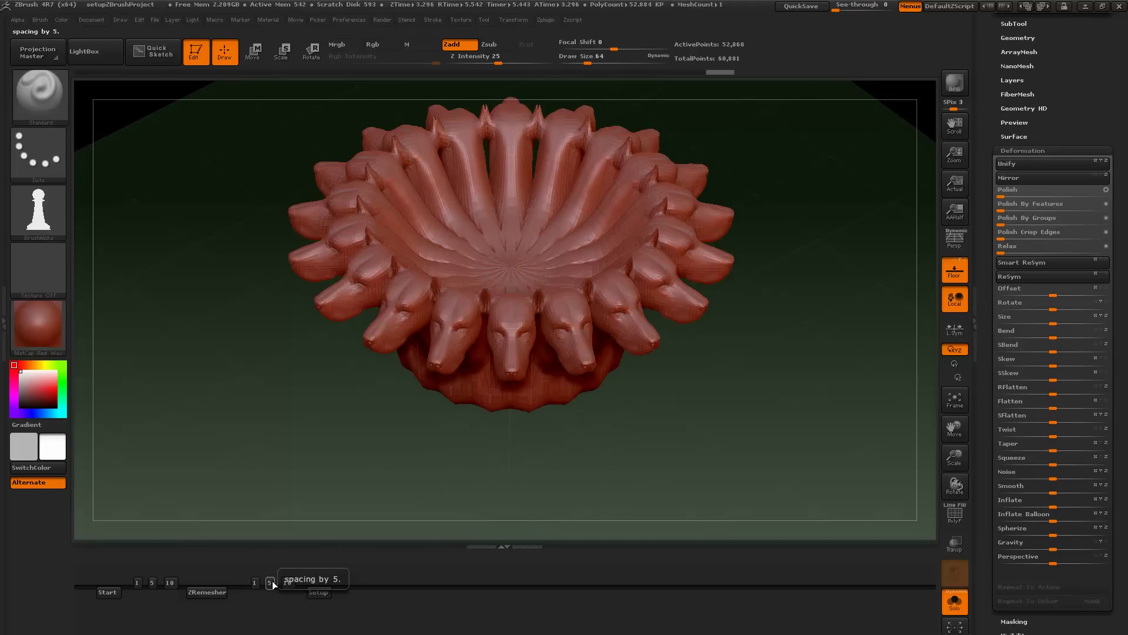
left_click(272, 581)
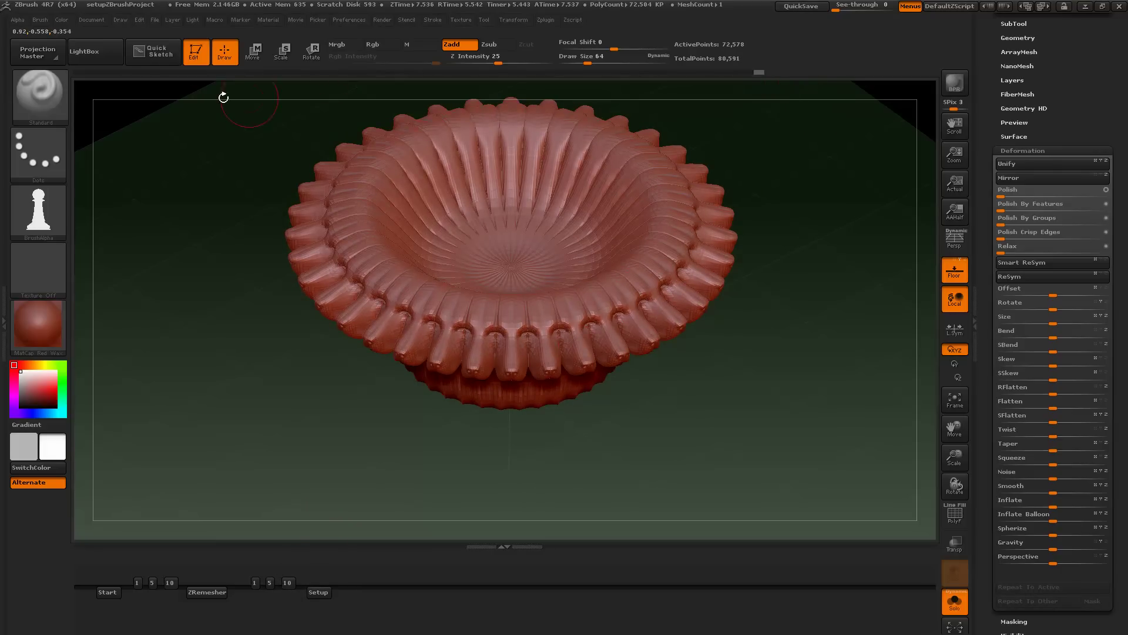
- Rebuild the bowl from the mirrored dog at spacing 5, then show and select the Dog leg subtool
mouse_move(81, 77)
left_click(78, 71)
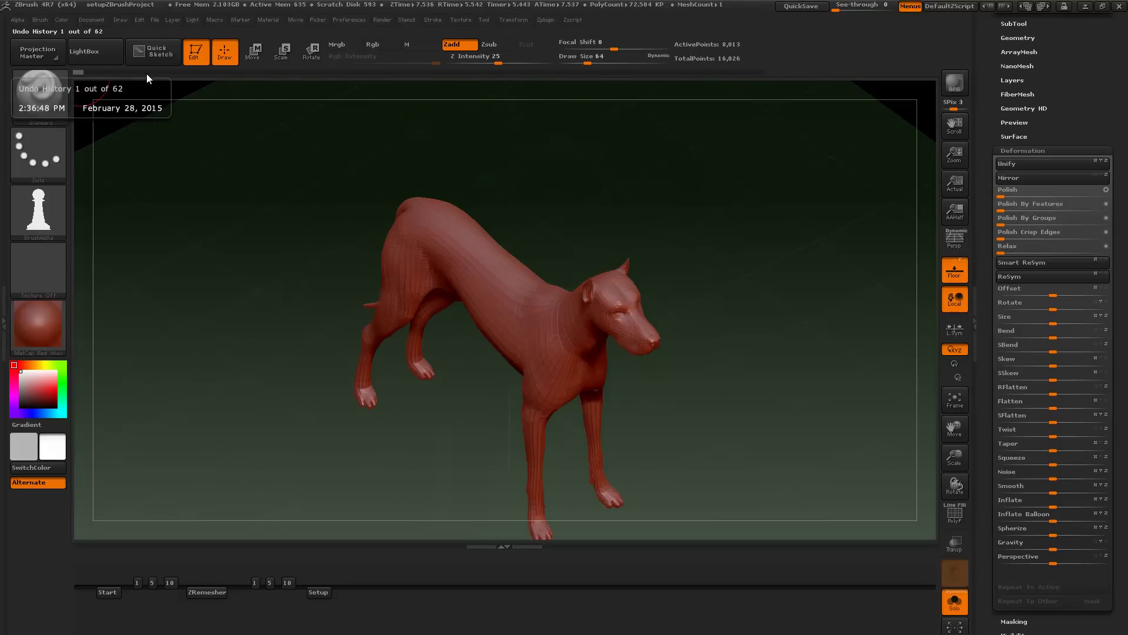
left_click(1008, 177)
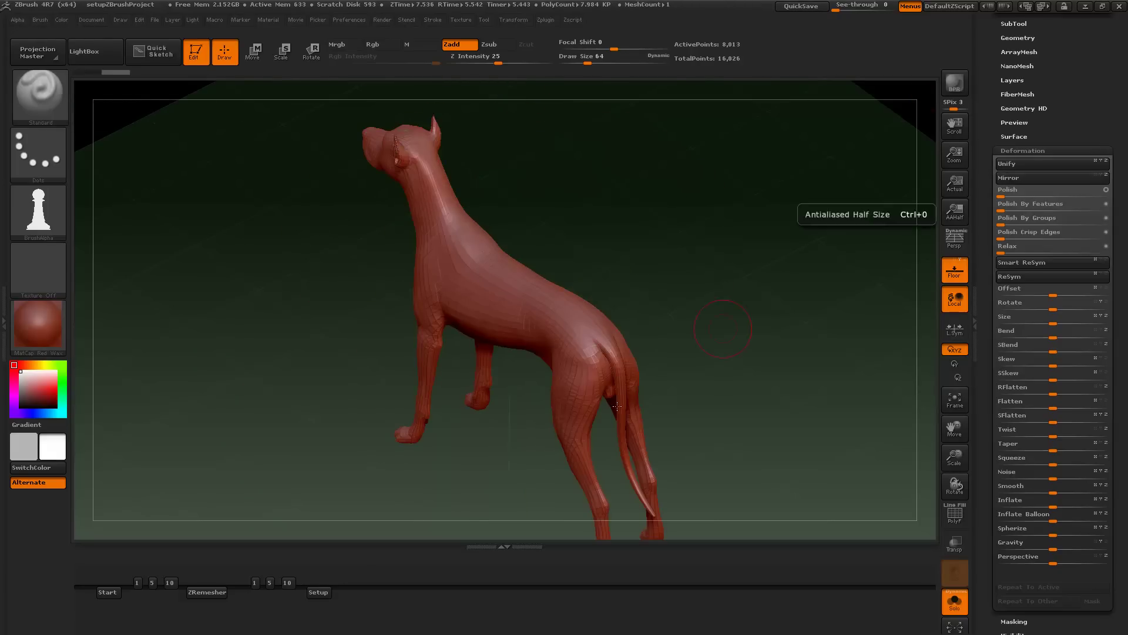
left_click(271, 583)
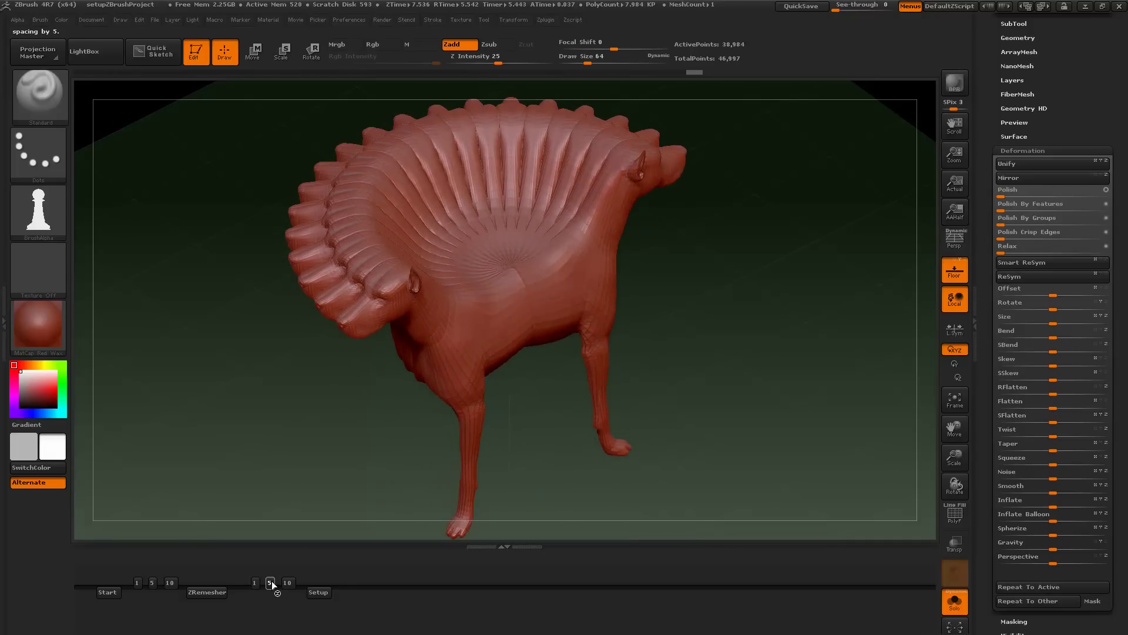
left_click(947, 606)
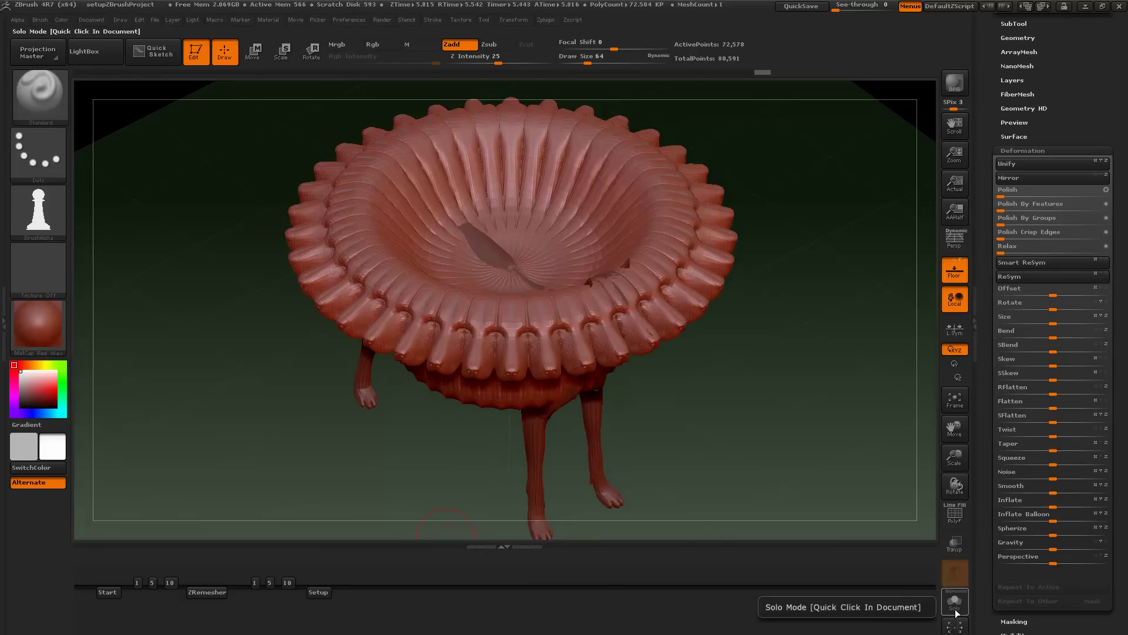
left_click(537, 468, "alt")
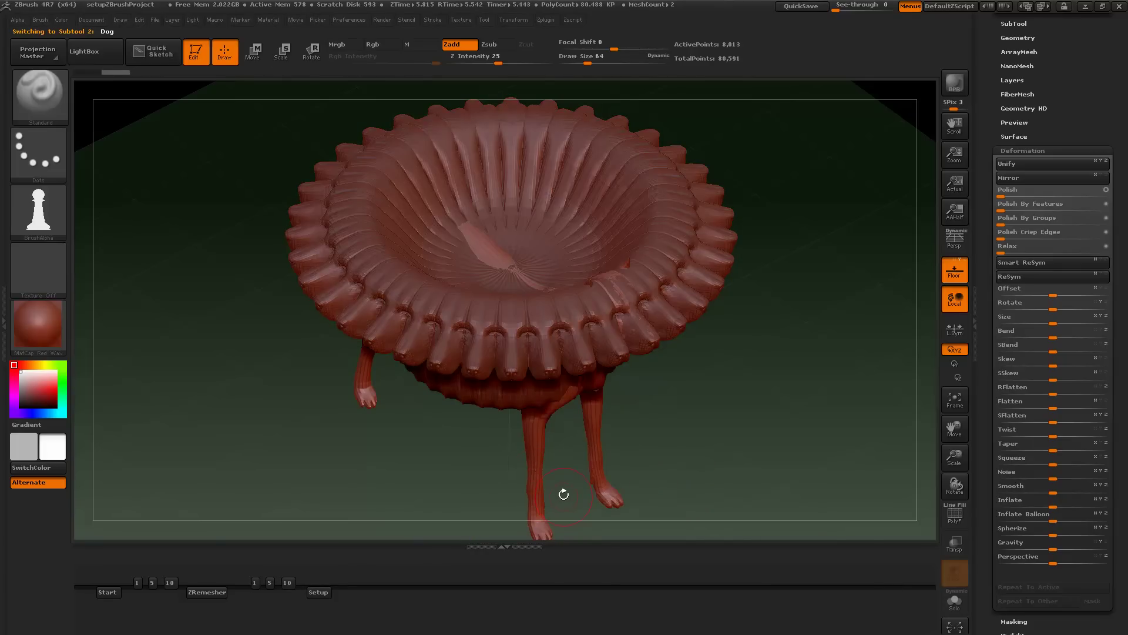
- Apply MAH_Shiny to the bowl, array the legs at spacing 1, and BPR-render with shadows
left_click(47, 319)
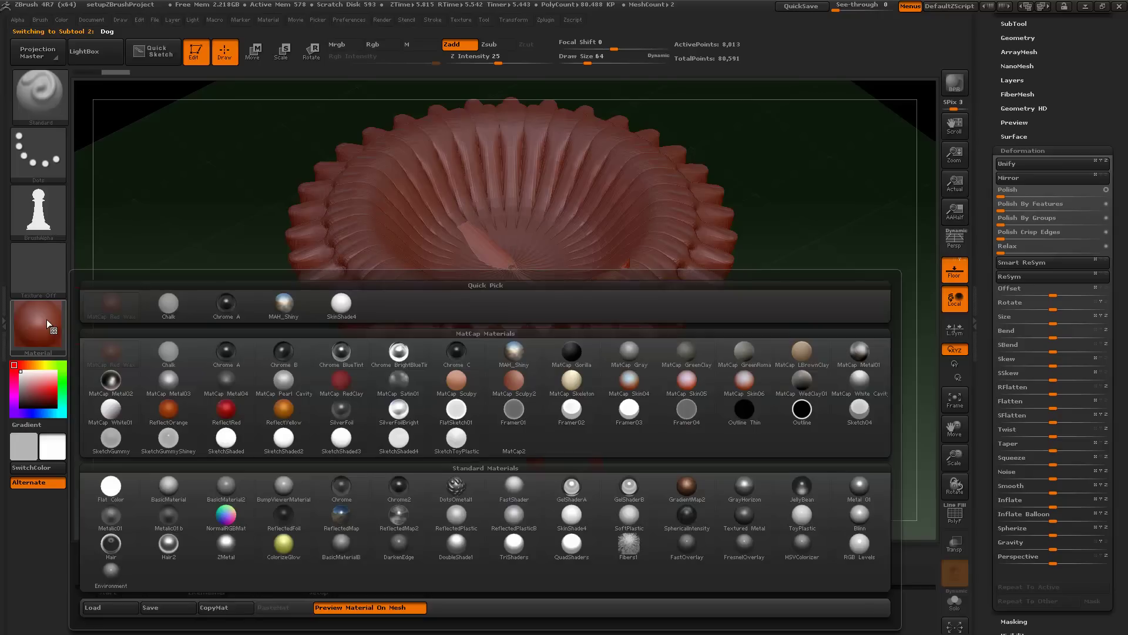
left_click(274, 305)
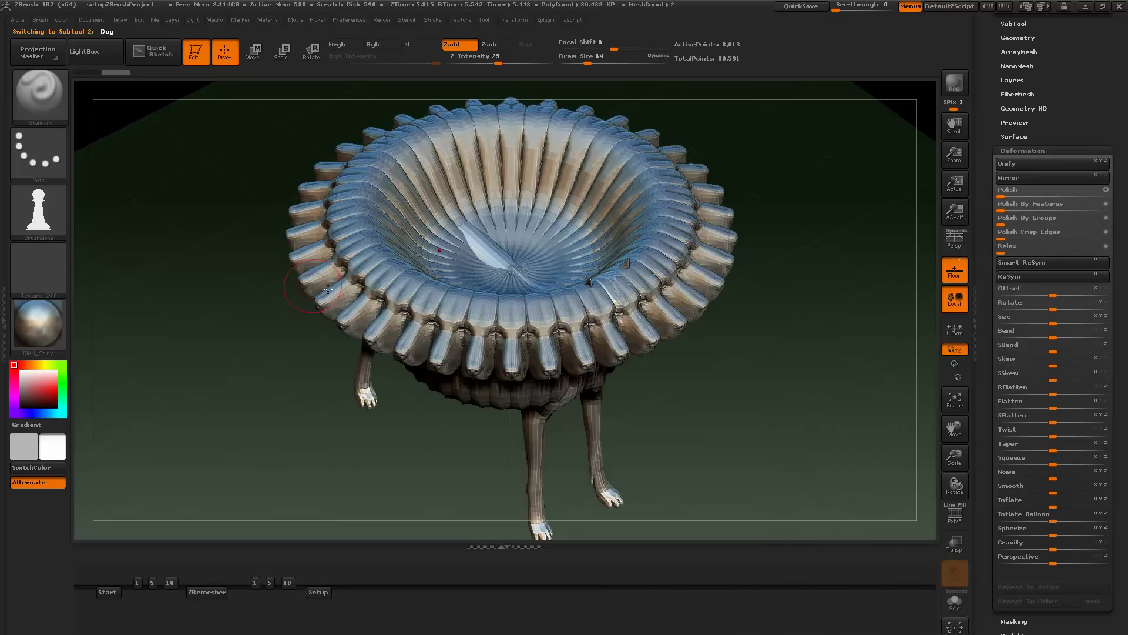
left_click(256, 583)
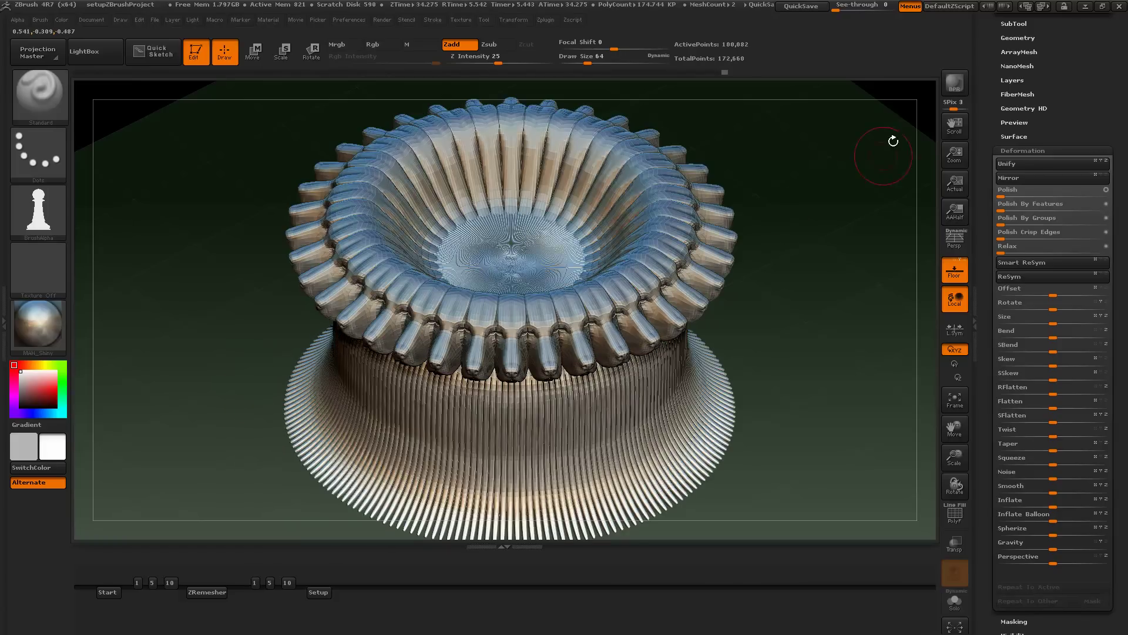
left_click(955, 85)
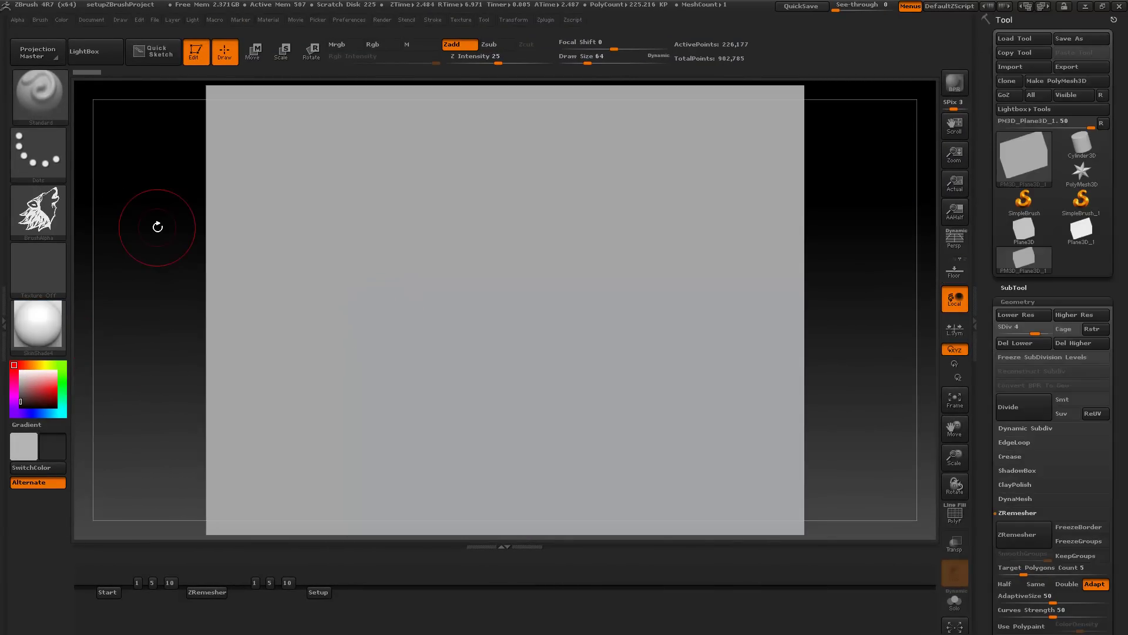
- Raise the plane to subdivision level 5 and DragRect-mask the howling wolf alpha onto it
mouse_move(52, 216)
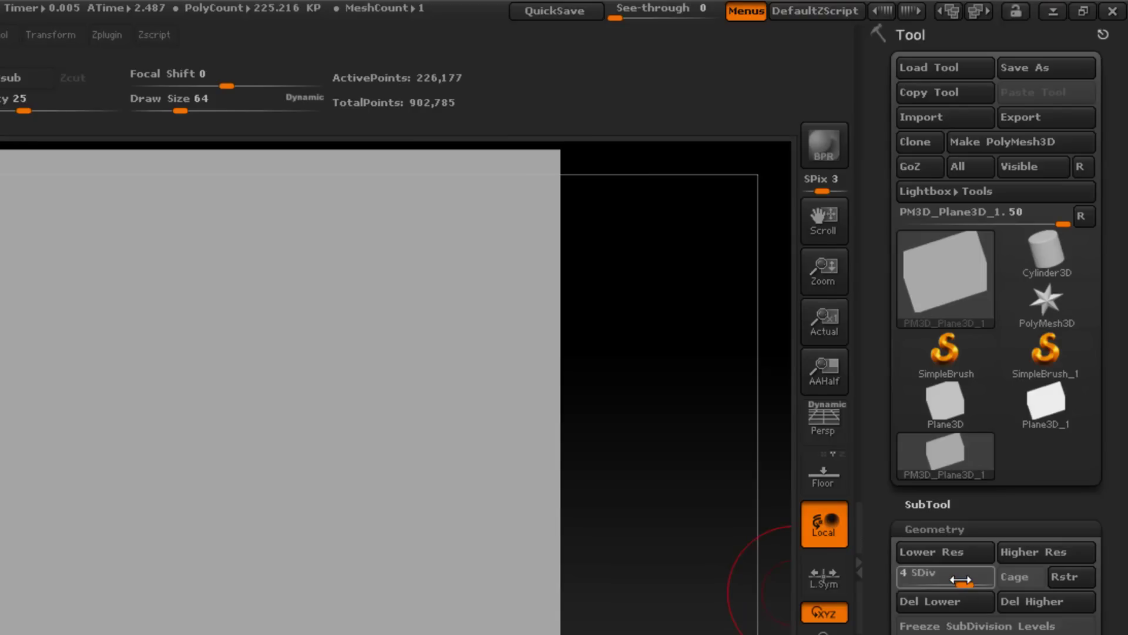
left_click_drag(962, 580, 1004, 587)
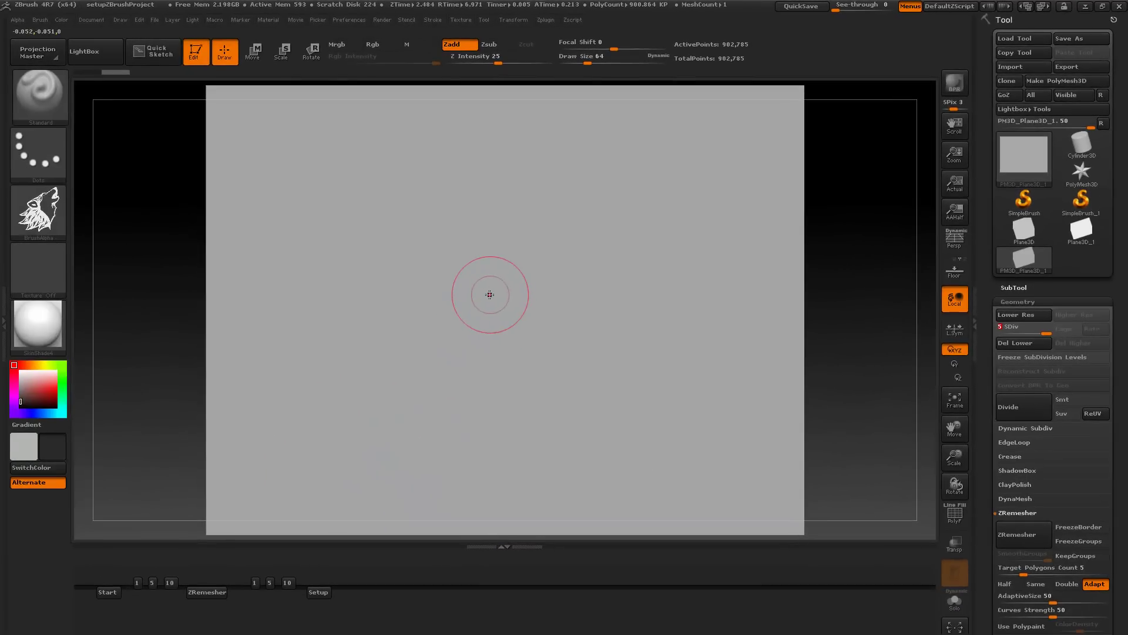
mouse_move(488, 286)
left_mouse_down("ctrl")
mouse_move(579, 574)
mouse_move(378, 591)
left_mouse_up("ctrl")
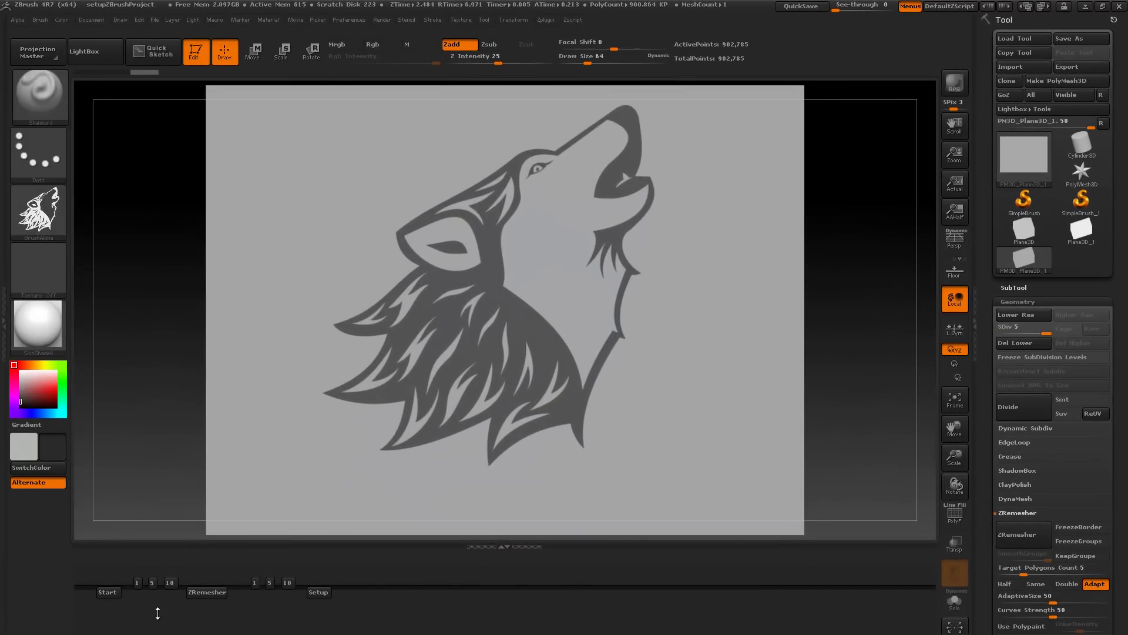
- Run 2DTO3D Start to extrude the wolf mask into a mesh and turn on Floor
left_click(107, 594)
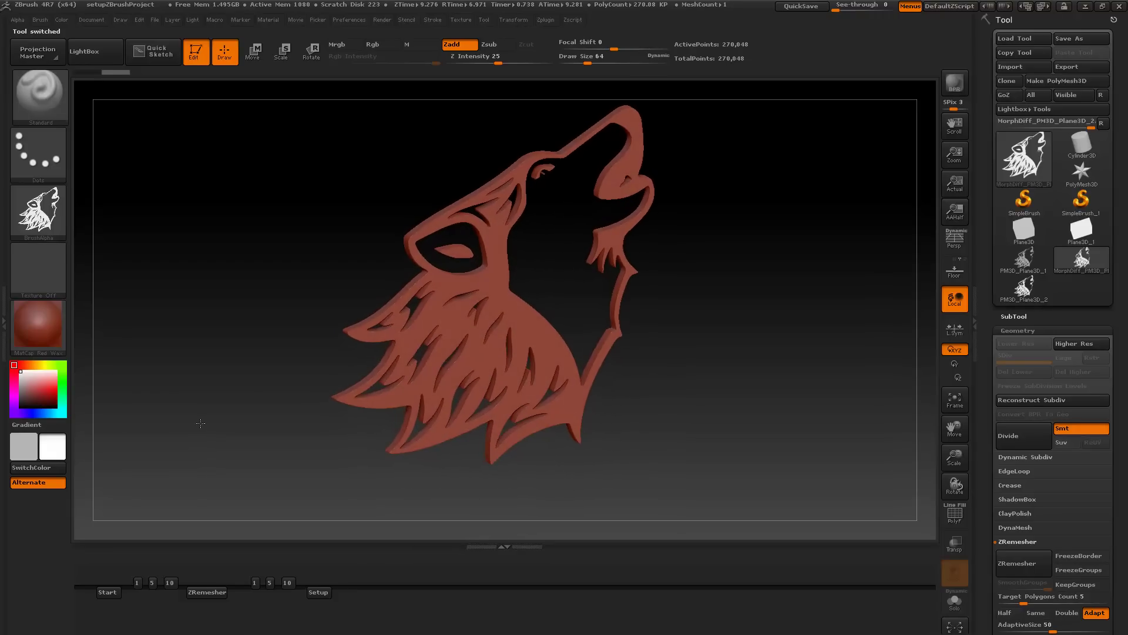
left_click(955, 270)
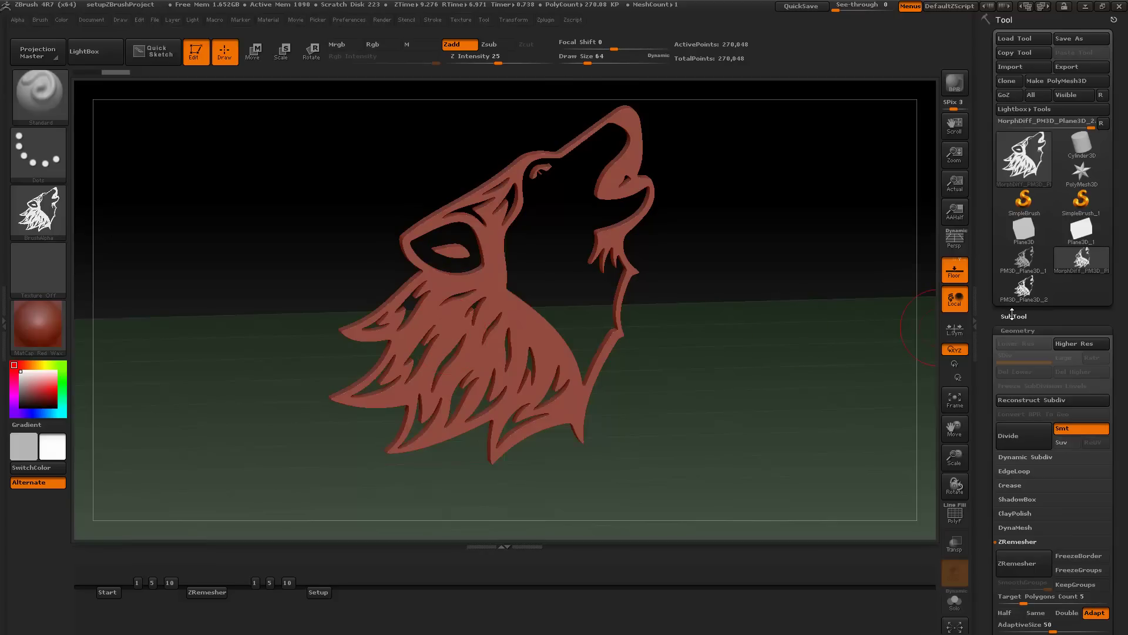
scroll(1010, 332, "down", 5)
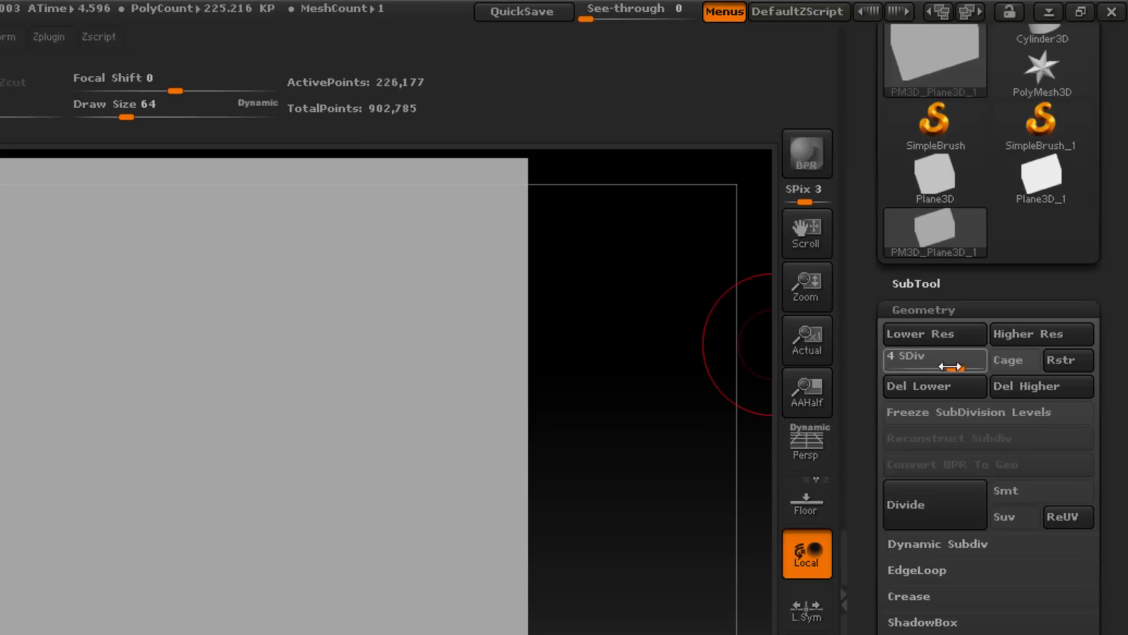
- Set SDiv to 5, mask the tribal star alpha onto the plane, and run 2DTO3D Start
left_click_drag(951, 366, 988, 366)
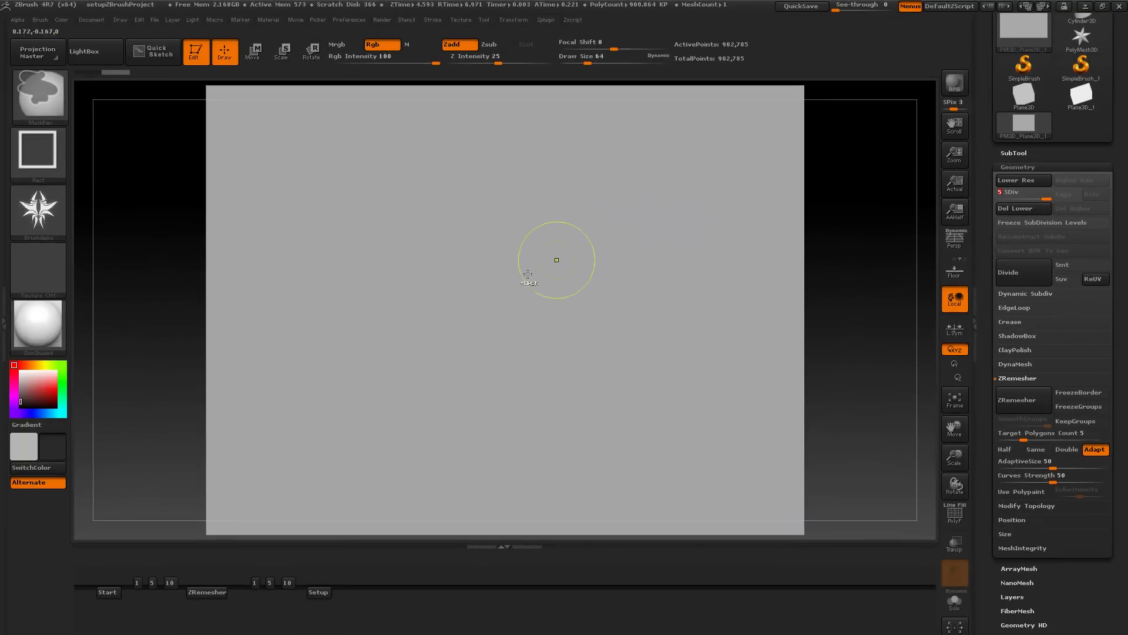
mouse_move(503, 294)
left_mouse_down("ctrl")
mouse_move(564, 371)
mouse_move(723, 493)
mouse_move(592, 493)
mouse_move(733, 501)
mouse_move(752, 528)
mouse_move(640, 471)
mouse_move(630, 470)
mouse_move(814, 547)
mouse_move(738, 519)
mouse_move(682, 523)
left_mouse_up("ctrl")
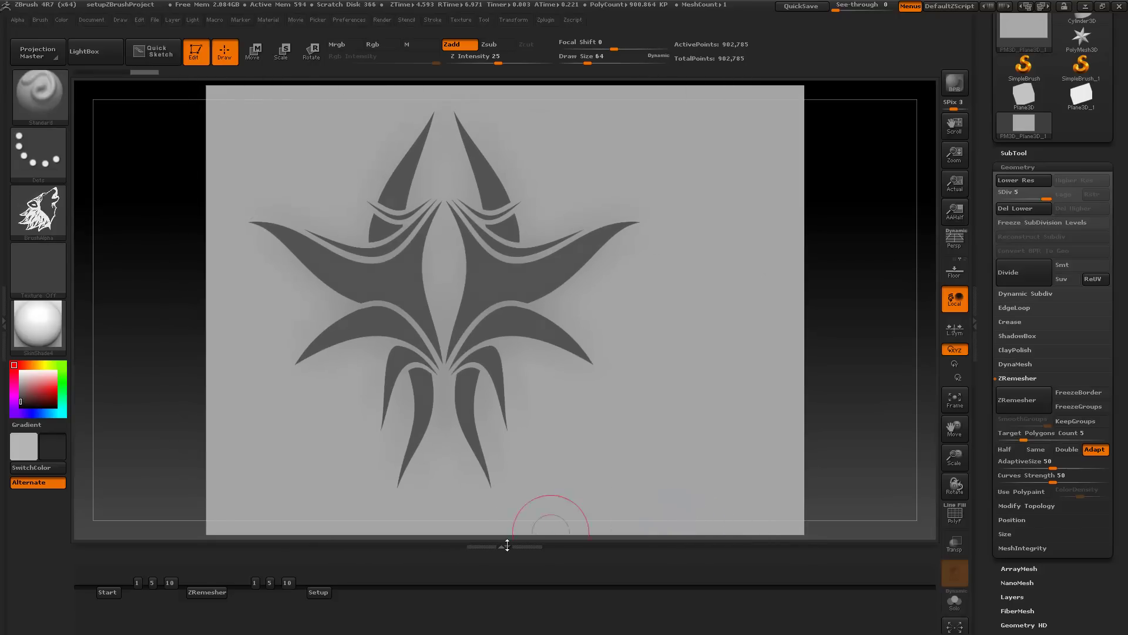
left_click(111, 594)
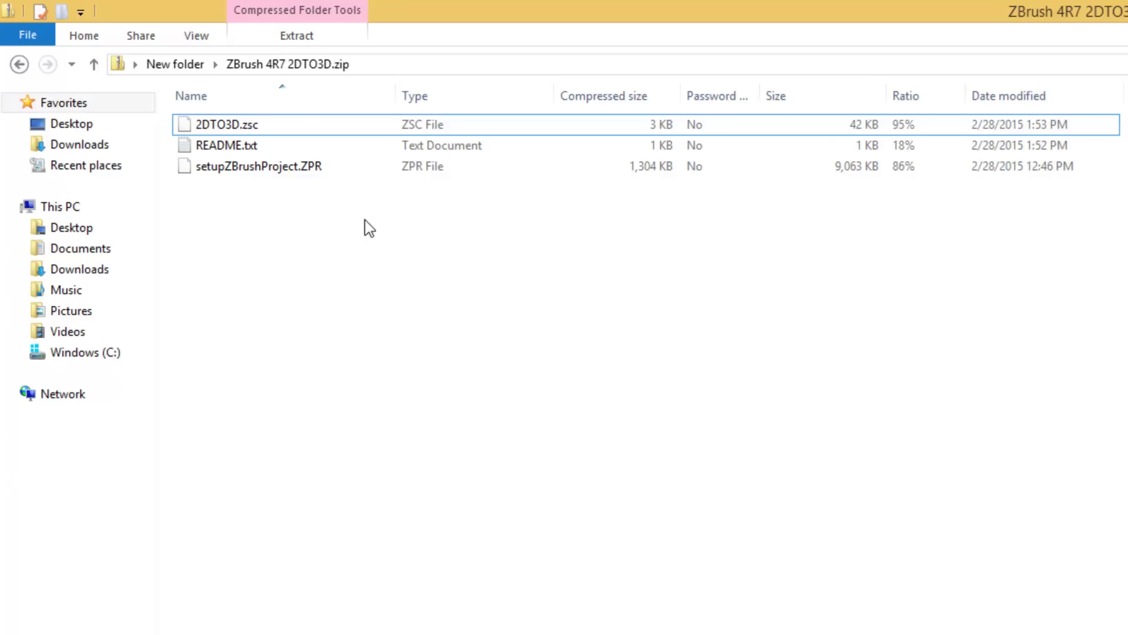
- Copy setupZBrushProject.ZPR and 2DTO3D.zsc from the 2DTO3D.zip archive
left_click(281, 170)
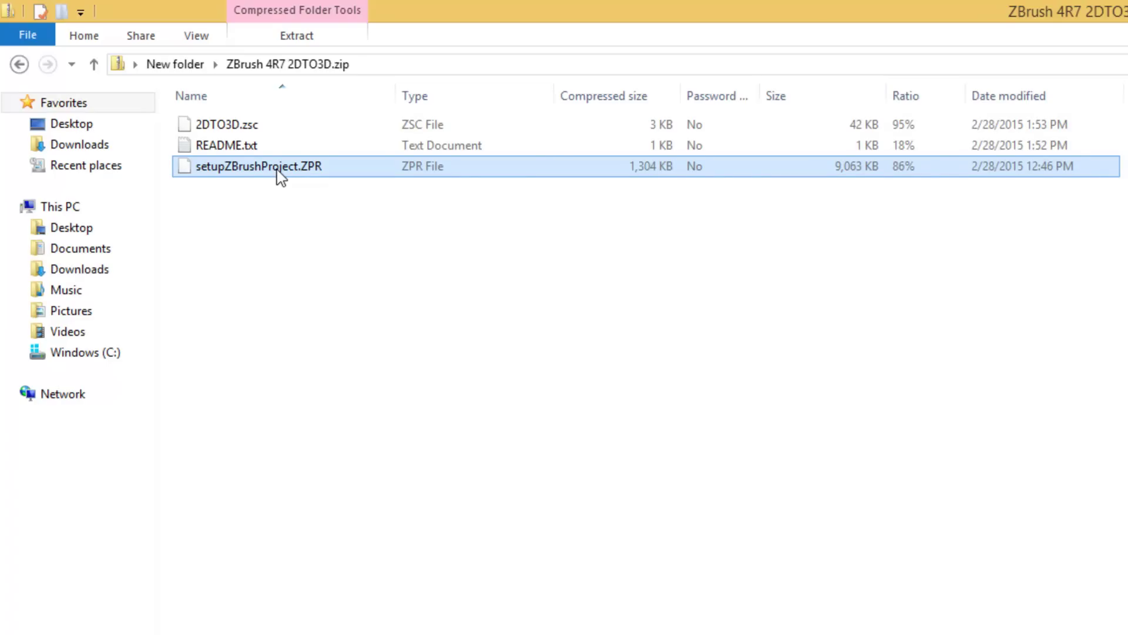
left_click(262, 127, "ctrl")
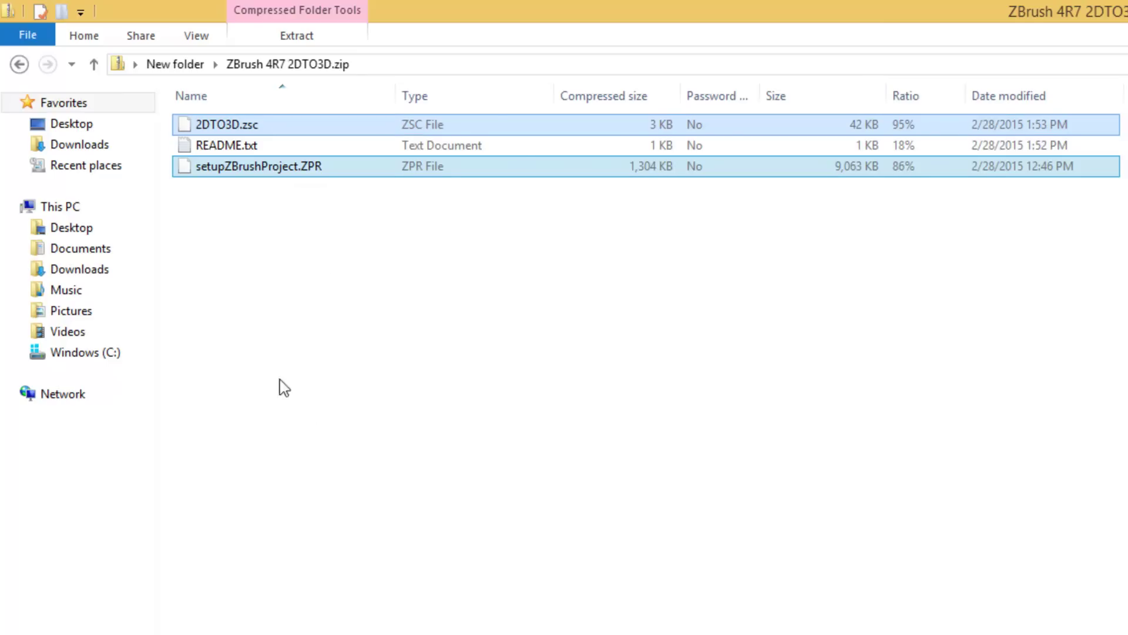
right_click(312, 174)
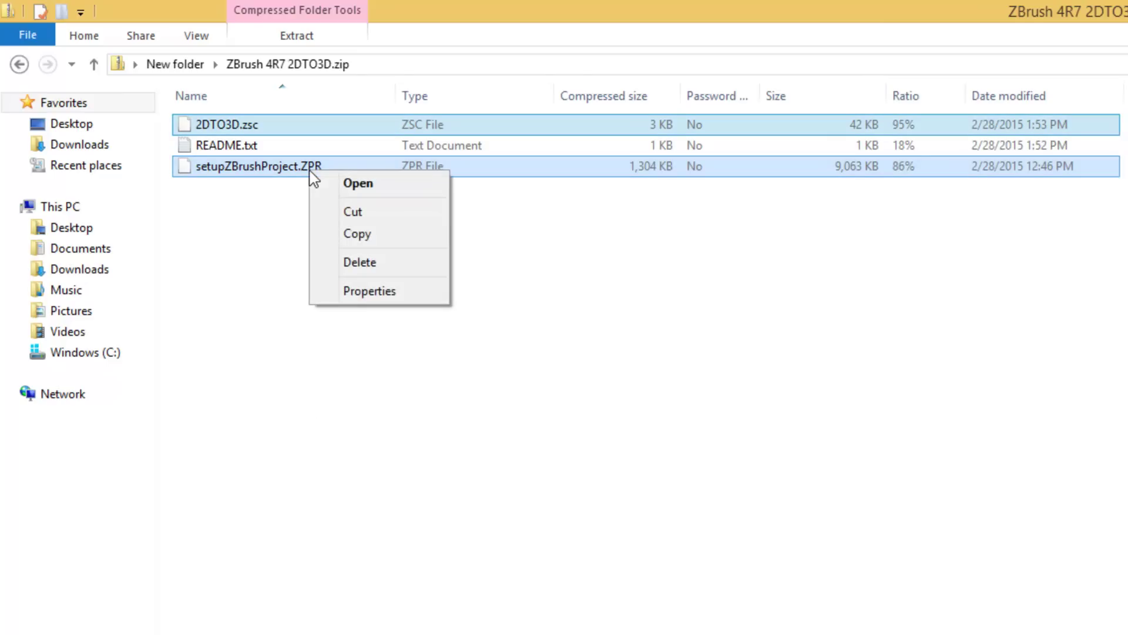
left_click(351, 235)
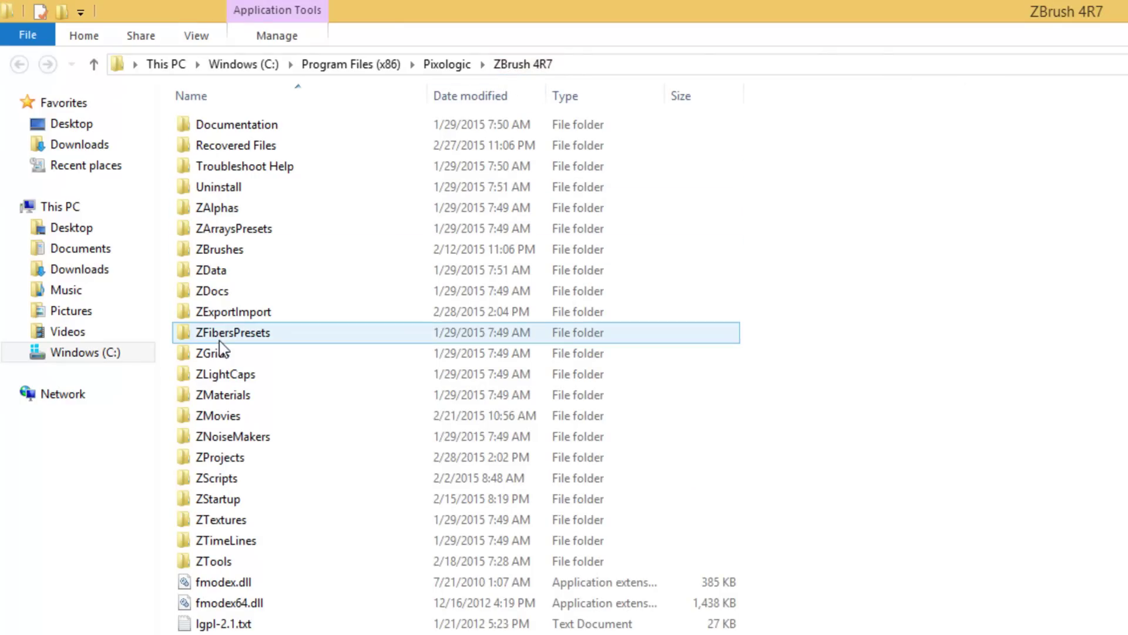
- Paste both files into the ZBrush 4R7 ZProjects folder, replacing the existing copies
mouse_move(398, 421)
mouse_move(261, 466)
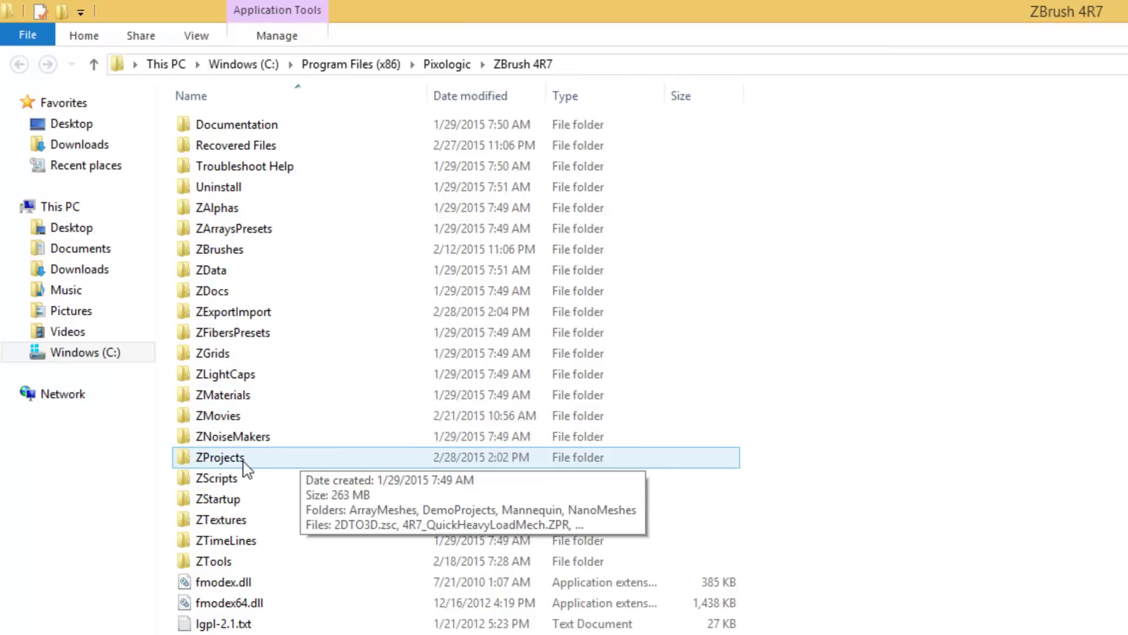
double_click(183, 462)
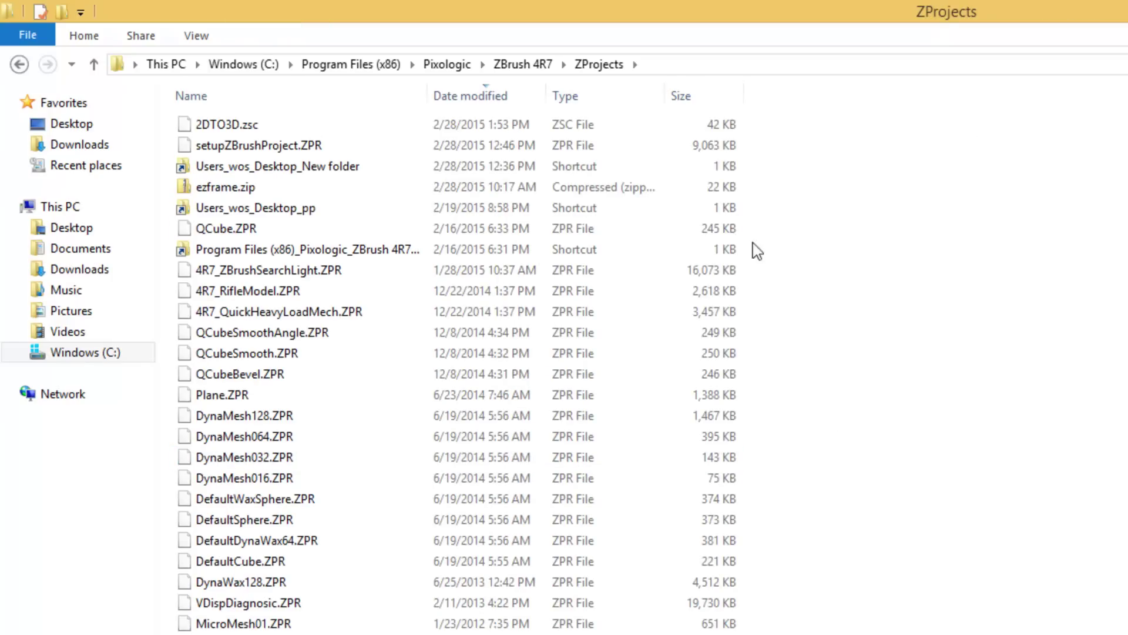
right_click(1058, 171)
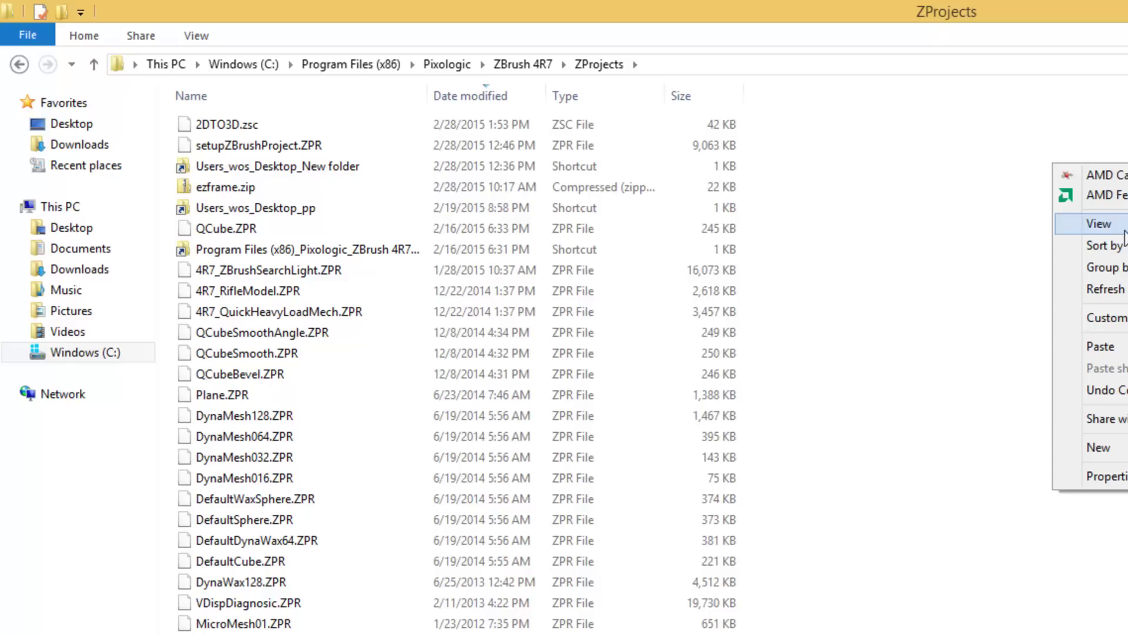
left_click(1122, 347)
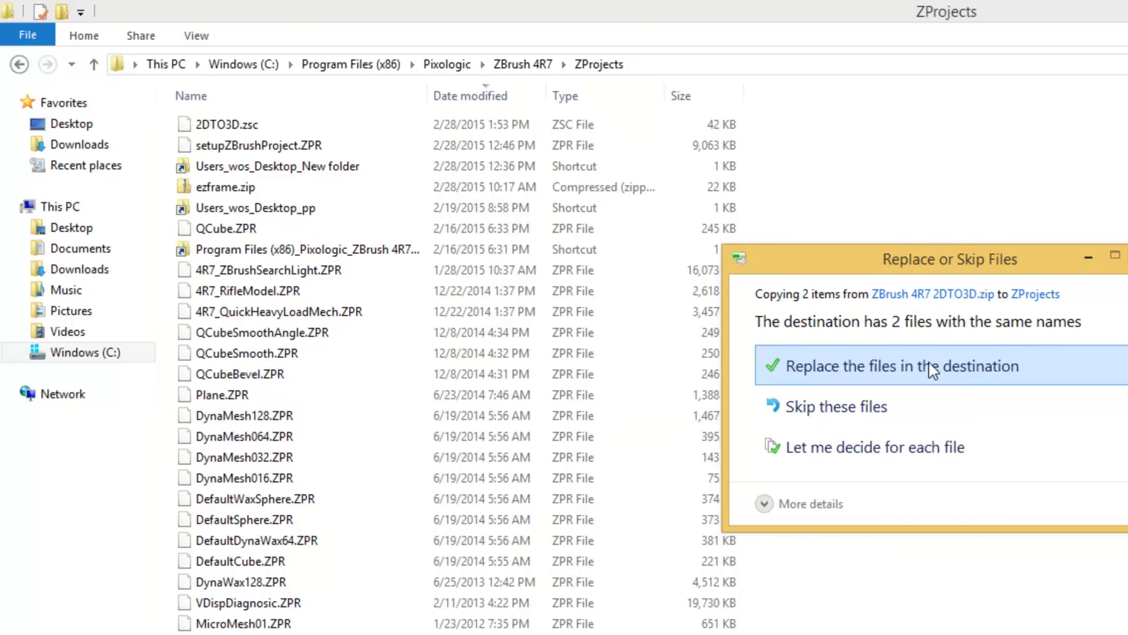
left_click(937, 369)
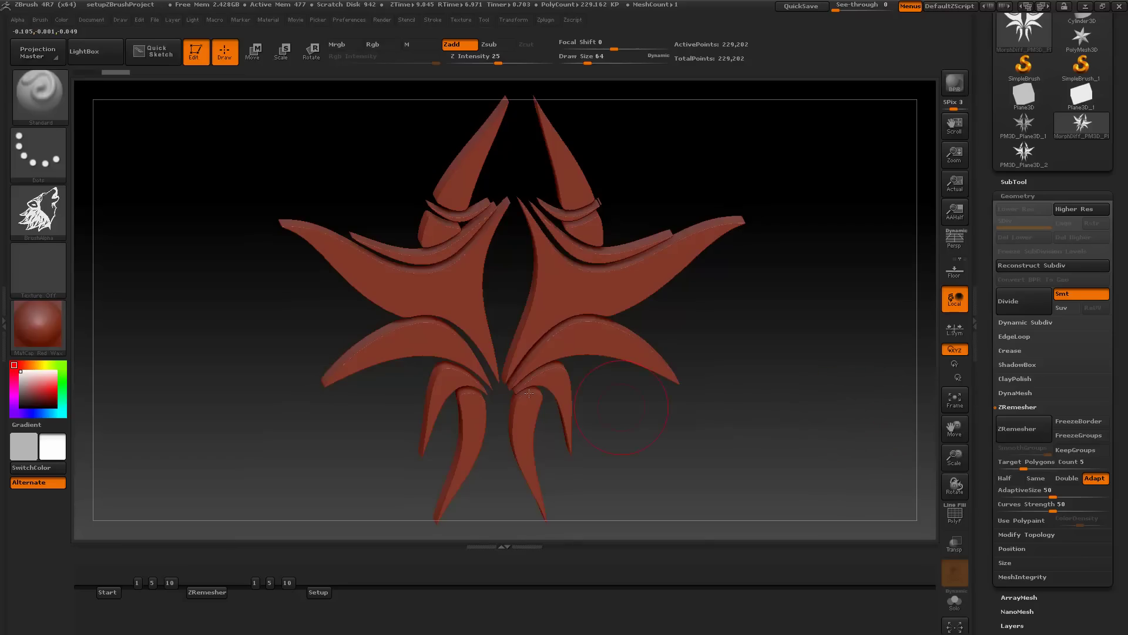
- Load 2DTO3D.zsc from LightBox's Project tab and rotate the star to an oblique view
left_click(100, 59)
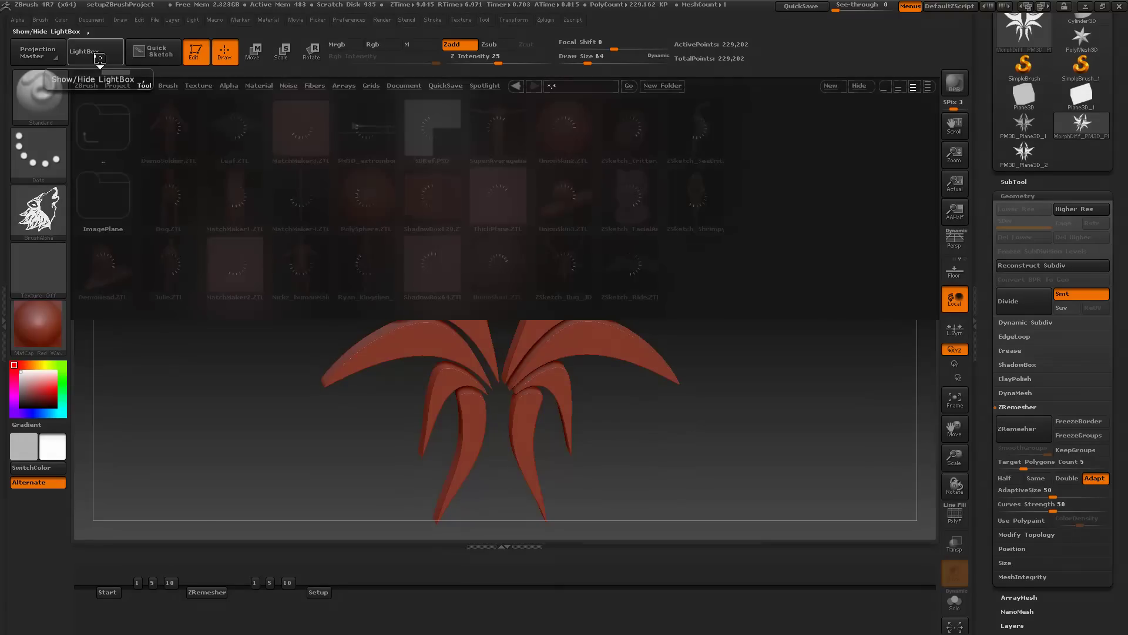
left_click(117, 86)
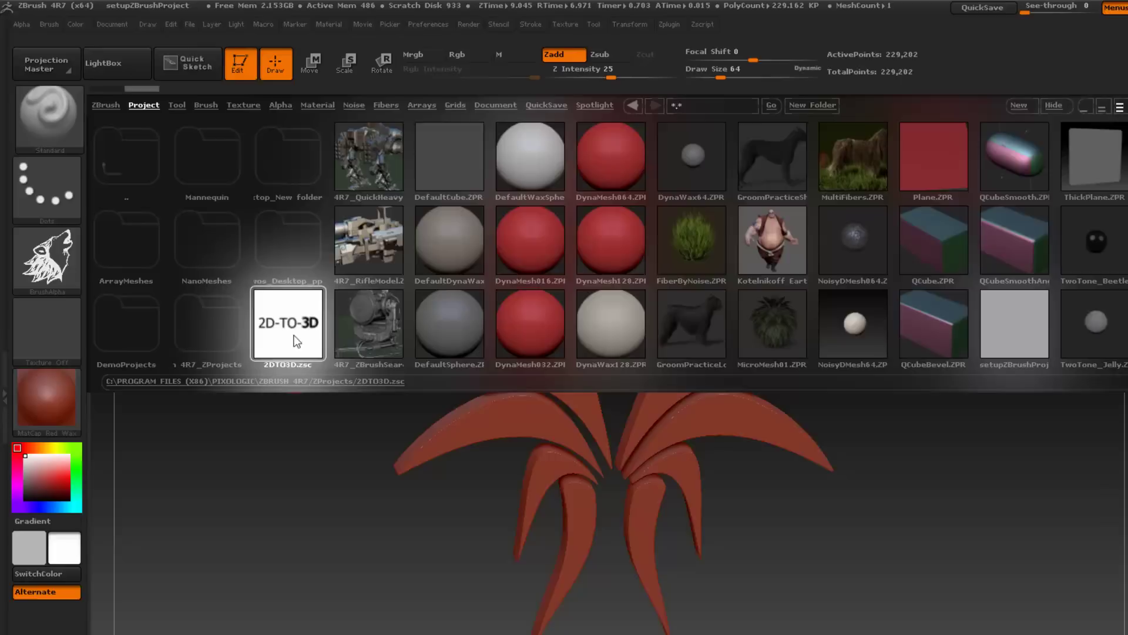
double_click(309, 351)
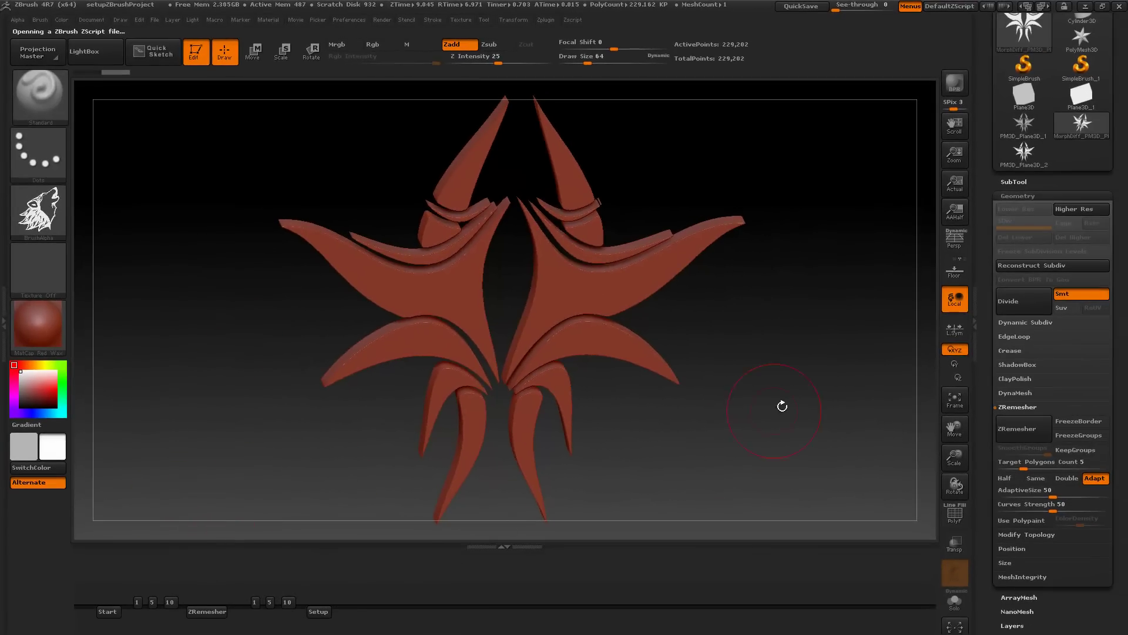
left_click_drag(783, 403, 776, 425)
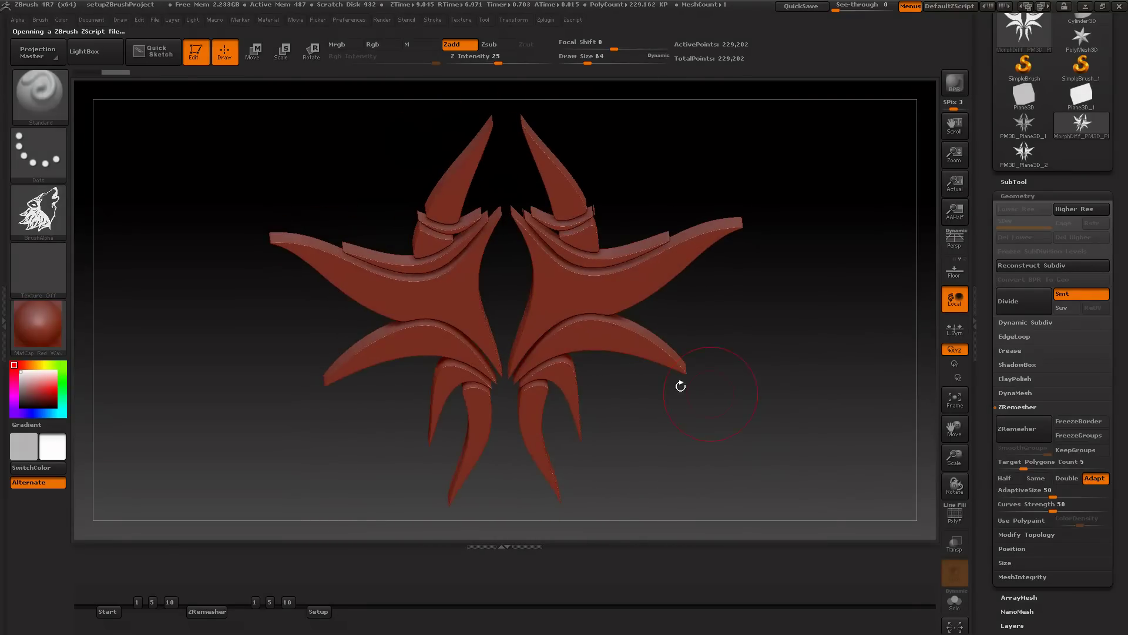
mouse_move(237, 282)
left_mouse_down()
mouse_move(237, 307)
mouse_move(293, 352)
mouse_move(252, 277)
left_mouse_up()
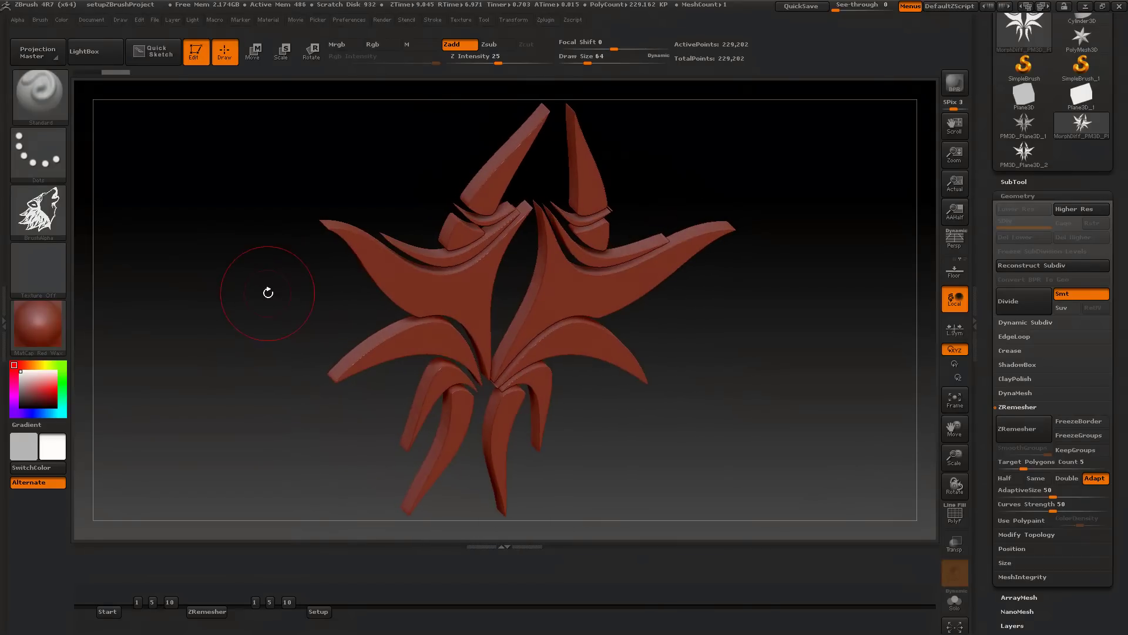